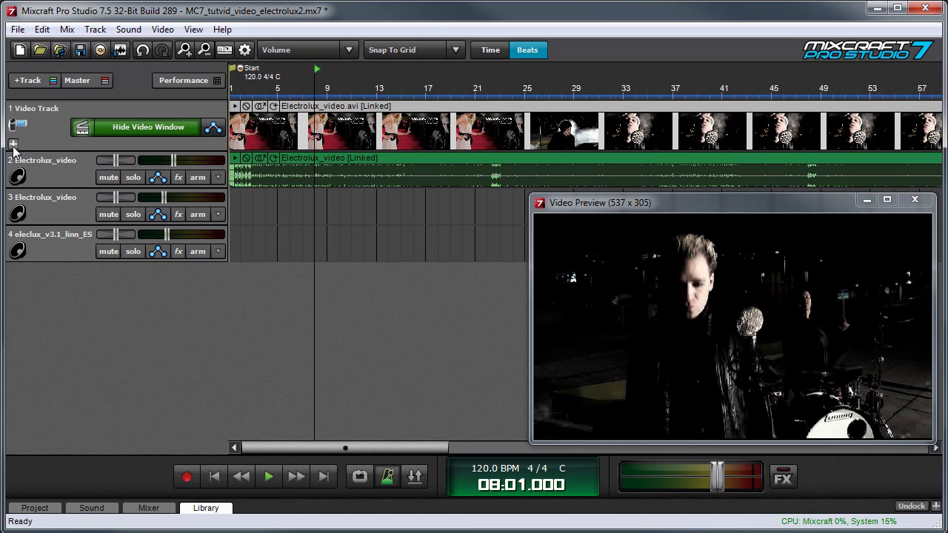
Step: Expand the video track's 1.1 Text sub-track and place the playhead at bar 13
{"action": "left_click", "coordinate": [13, 143]}
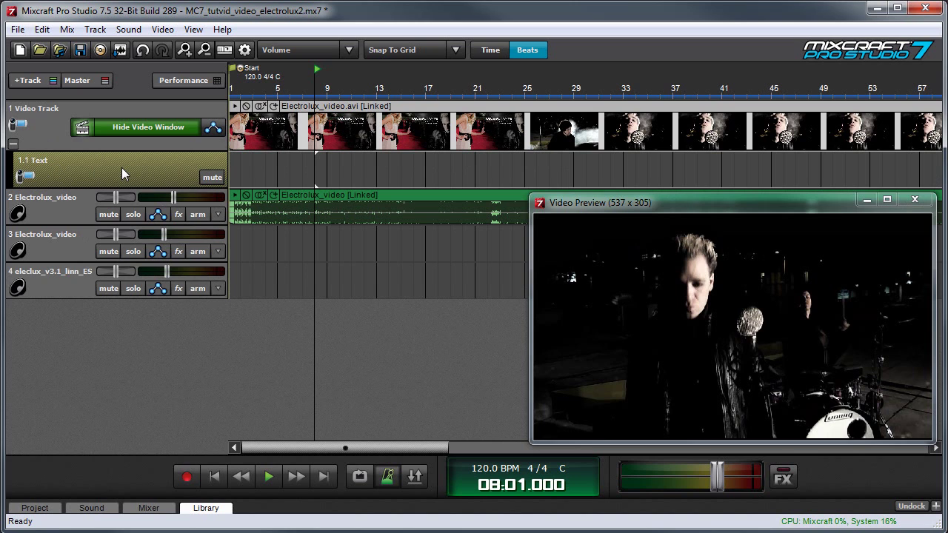
{"action": "left_click", "coordinate": [393, 170]}
Step: Add a text clip at bar 13 and make its 'Edit This Text' caption white
{"action": "double_click", "coordinate": [391, 169]}
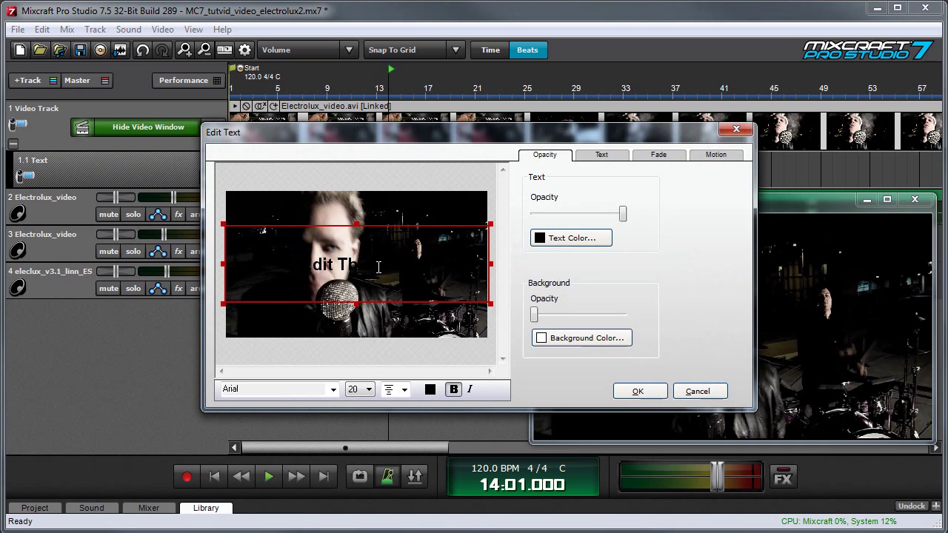
{"action": "left_click", "coordinate": [575, 240]}
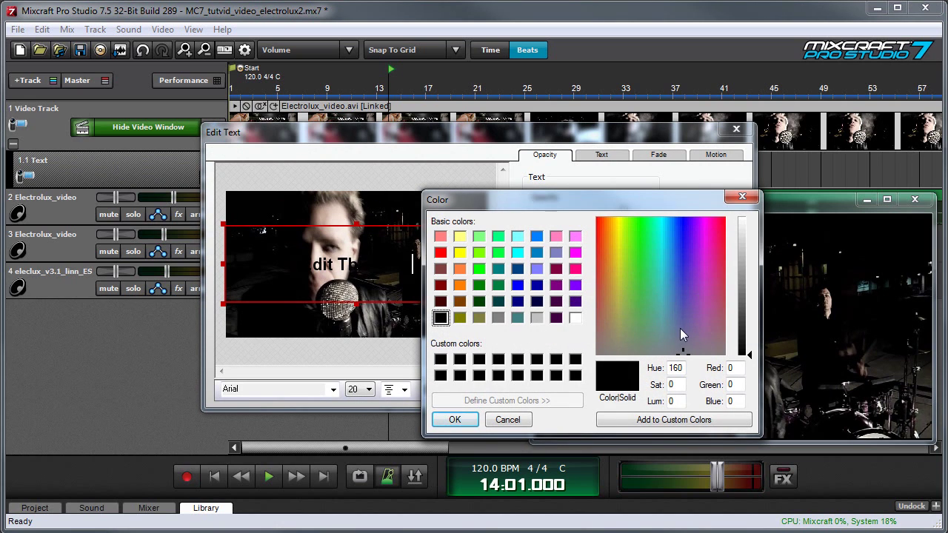
{"action": "mouse_move", "coordinate": [680, 328]}
{"action": "left_mouse_down"}
{"action": "mouse_move", "coordinate": [679, 302]}
{"action": "mouse_move", "coordinate": [680, 319]}
{"action": "left_mouse_up"}
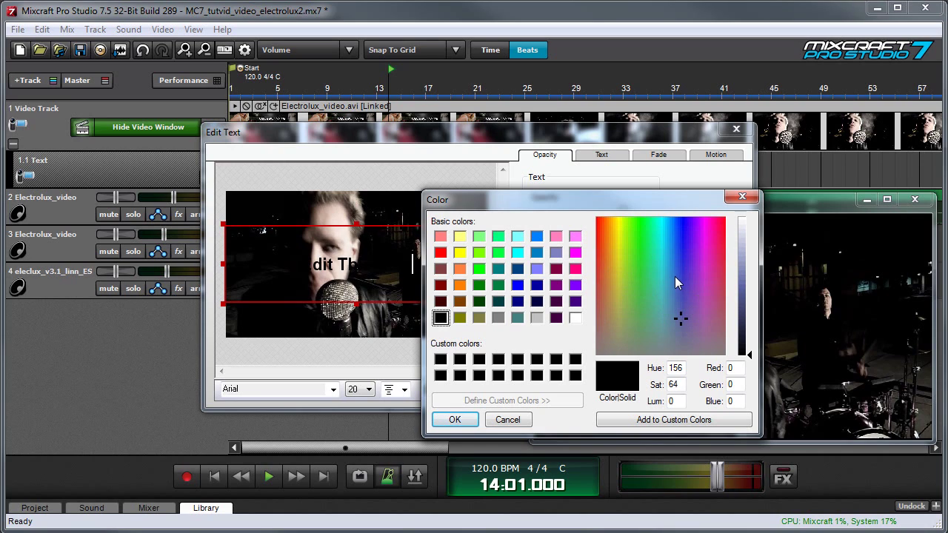
{"action": "left_click", "coordinate": [576, 318]}
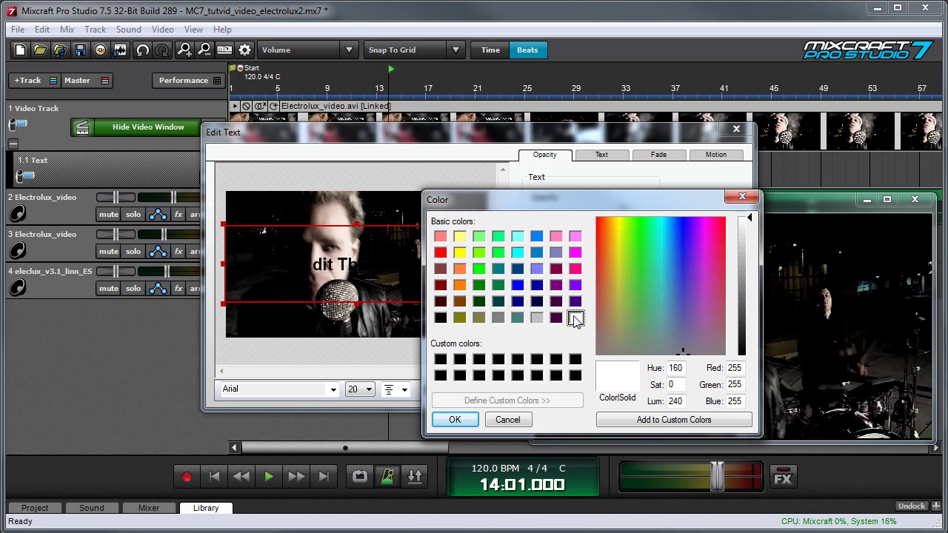
{"action": "left_click", "coordinate": [452, 419]}
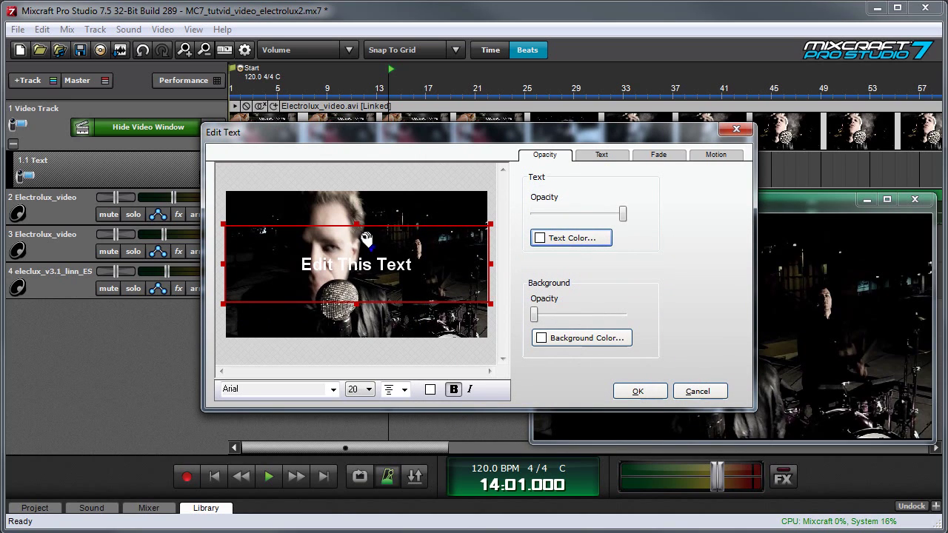
Step: Move the text box down to the bottom of the frame
{"action": "left_click_drag", "start_coordinate": [356, 234], "coordinate": [357, 268]}
{"action": "left_click_drag", "start_coordinate": [360, 323], "coordinate": [358, 340]}
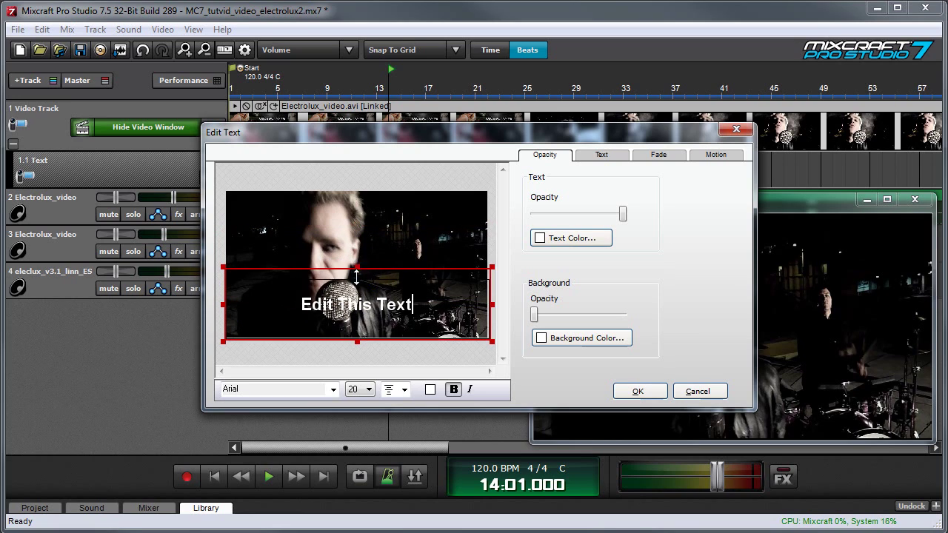
{"action": "left_click_drag", "start_coordinate": [357, 269], "coordinate": [357, 280]}
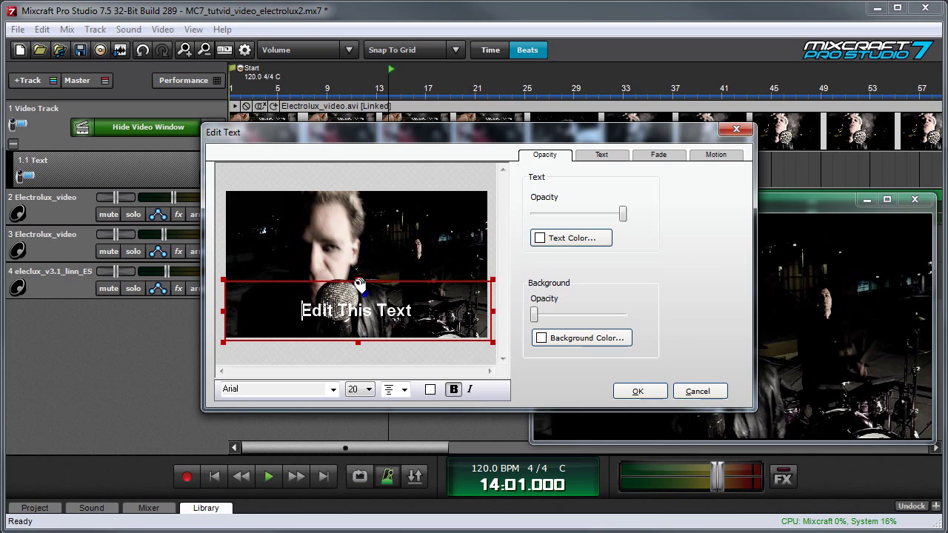
Step: Left-align the caption horizontally, leaving the horizontal margin at 0
{"action": "key", "text": "ctrl+a"}
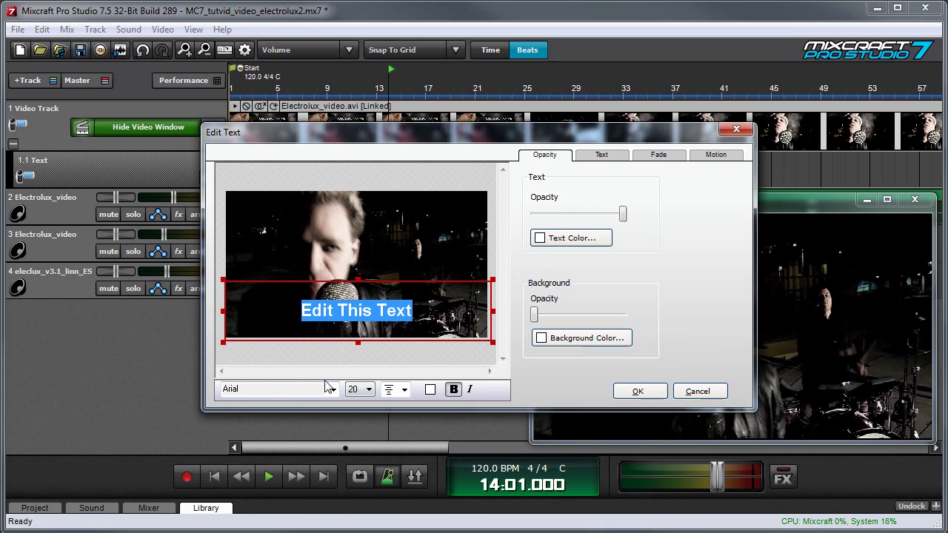
{"action": "left_click", "coordinate": [613, 160]}
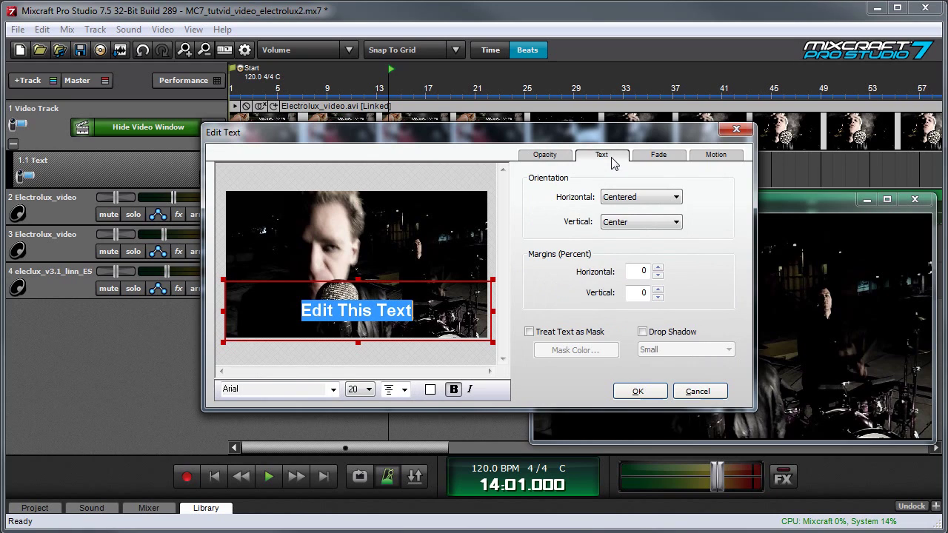
{"action": "left_click", "coordinate": [641, 197]}
{"action": "left_click", "coordinate": [642, 208]}
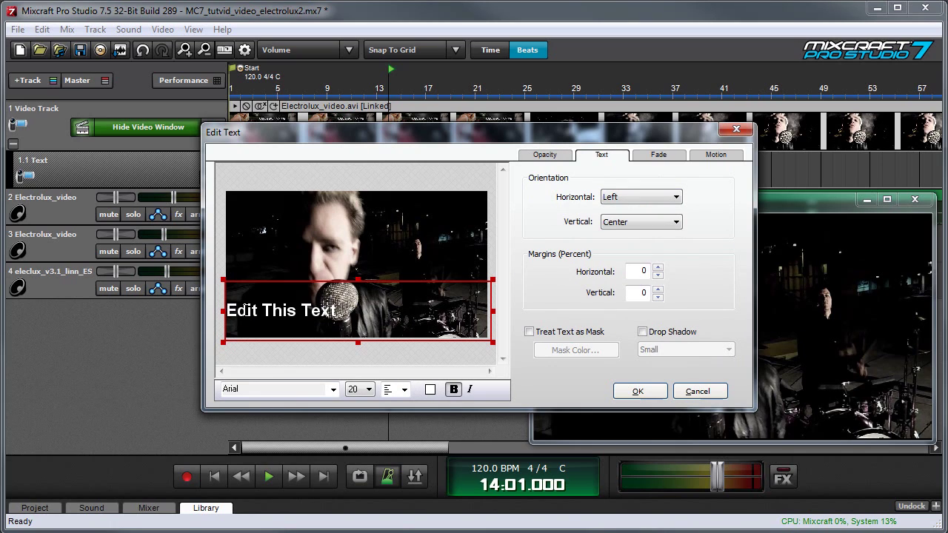
{"action": "left_click", "coordinate": [657, 268]}
{"action": "left_click", "coordinate": [657, 268]}
{"action": "left_click", "coordinate": [657, 268]}
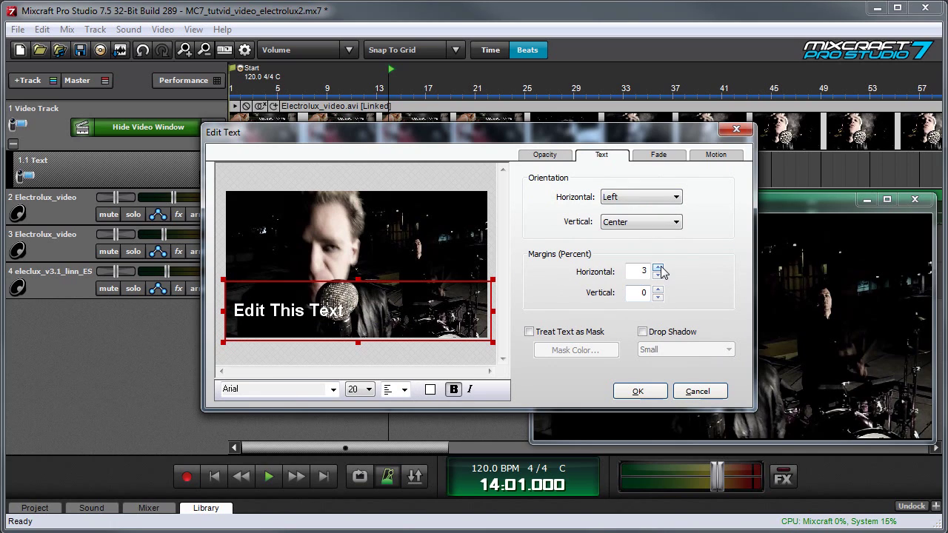
{"action": "left_click", "coordinate": [658, 275]}
{"action": "left_click", "coordinate": [657, 275]}
{"action": "left_click", "coordinate": [658, 275]}
Step: Replace the caption with 'Celebutante' and 'Electrolux' on two lines and apply it
{"action": "left_click", "coordinate": [289, 291]}
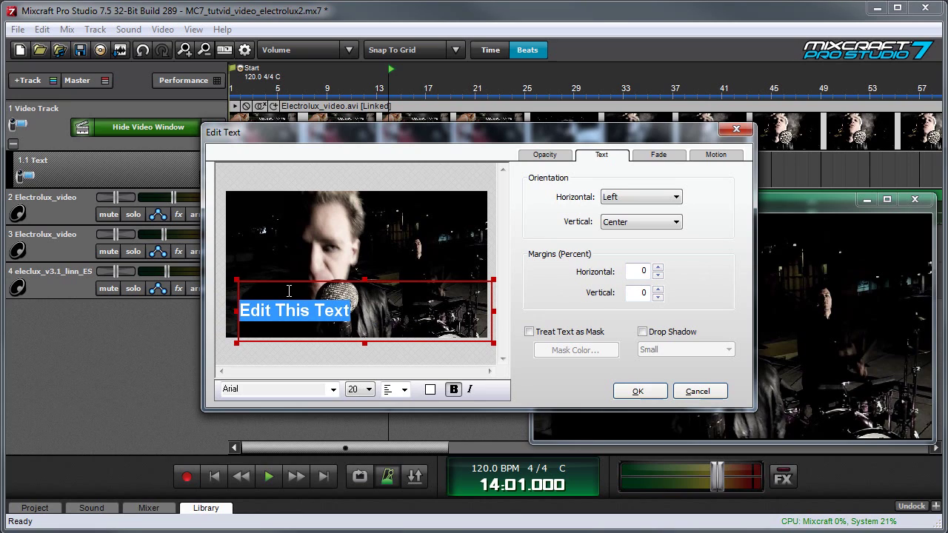
{"action": "type", "text": "Celebutante"}
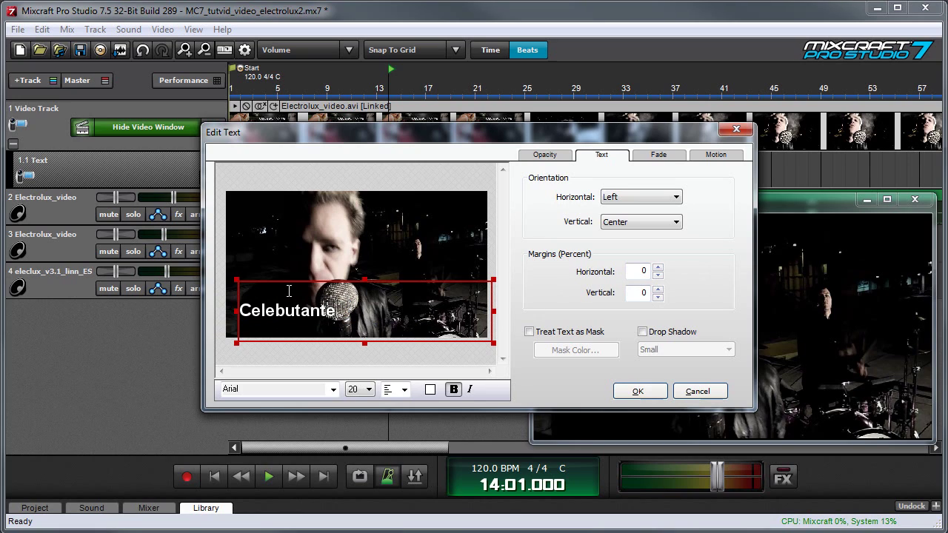
{"action": "key", "text": "Return"}
{"action": "type", "text": "Electrolux"}
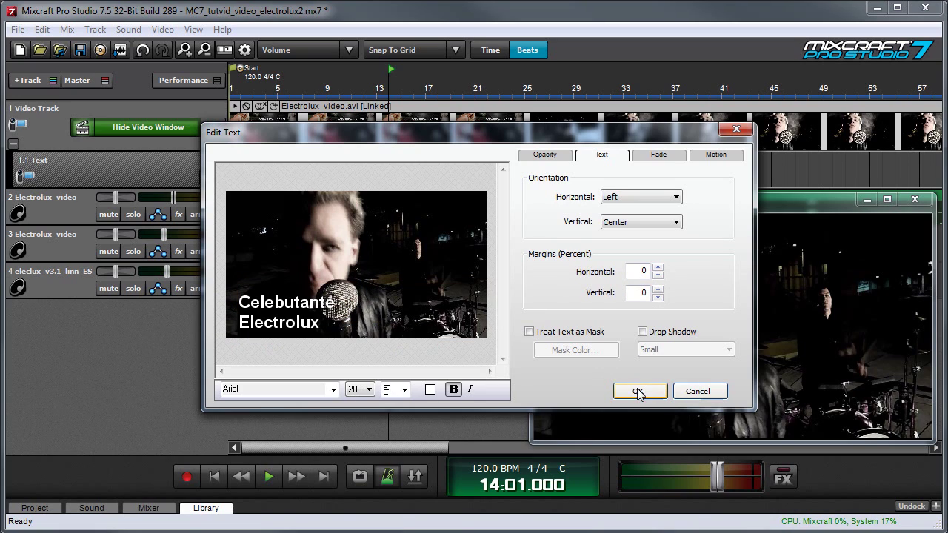
{"action": "left_click", "coordinate": [638, 390]}
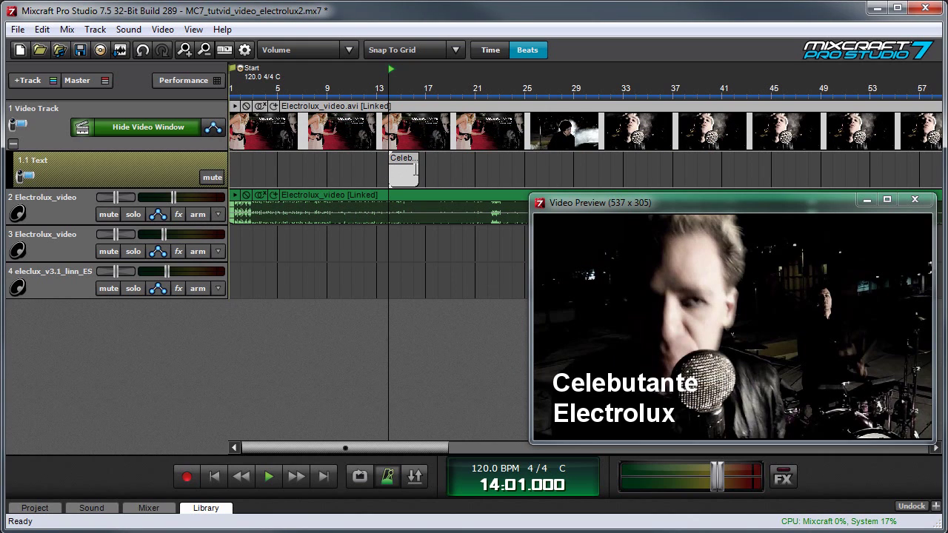
Step: Preview the caption from bar 13, lowering track 2's volume to about -10.7 dB
{"action": "left_click", "coordinate": [376, 91]}
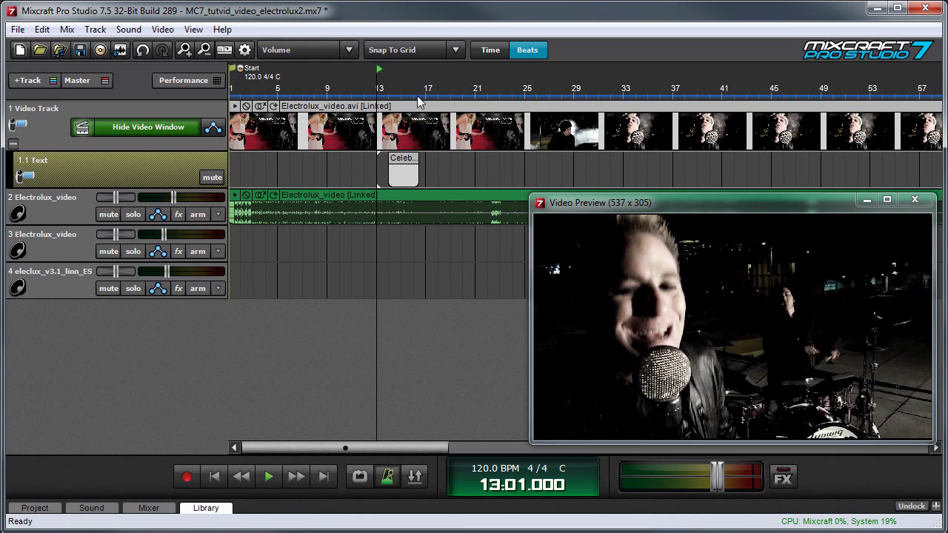
{"action": "key", "text": "space"}
{"action": "left_click_drag", "start_coordinate": [173, 197], "coordinate": [165, 197]}
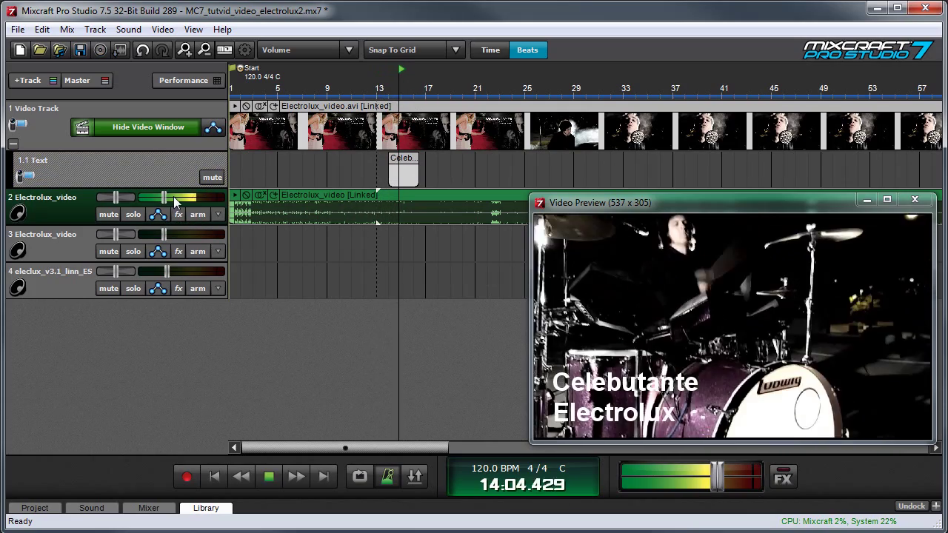
{"action": "key", "text": "space"}
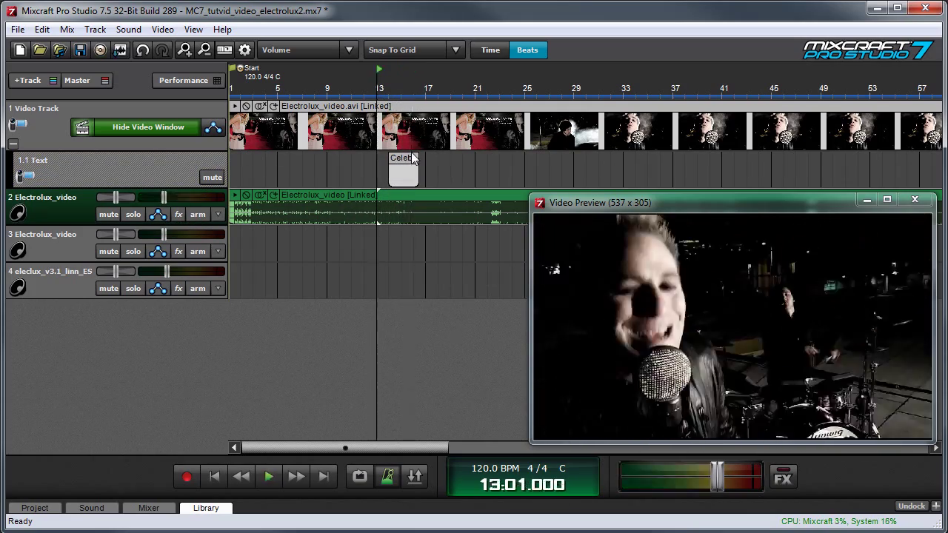
Step: Resize the Celebutante text clip with Snap To Grid off, then reopen its editor
{"action": "left_click_drag", "start_coordinate": [415, 172], "coordinate": [461, 172]}
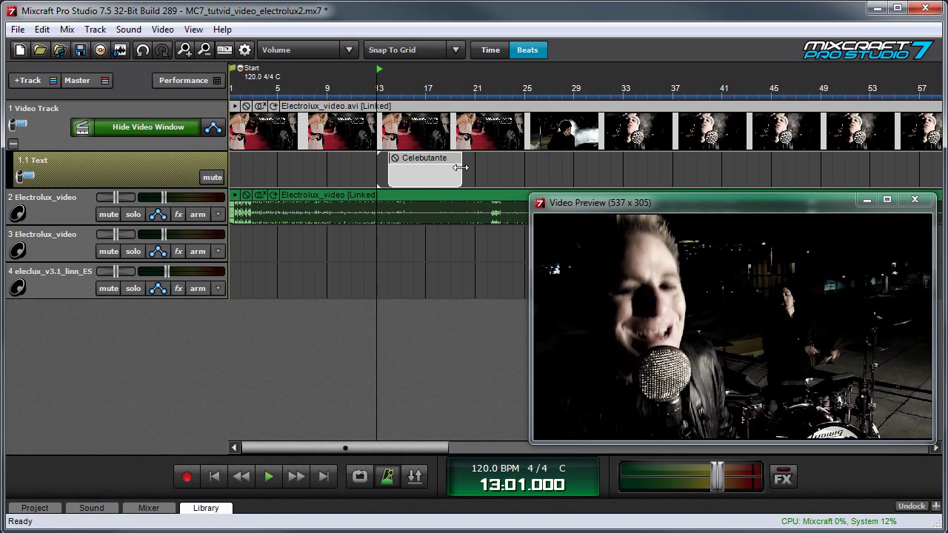
{"action": "left_click", "coordinate": [428, 50]}
{"action": "left_click", "coordinate": [408, 69]}
{"action": "left_click_drag", "start_coordinate": [458, 179], "coordinate": [429, 179]}
{"action": "double_click", "coordinate": [411, 174]}
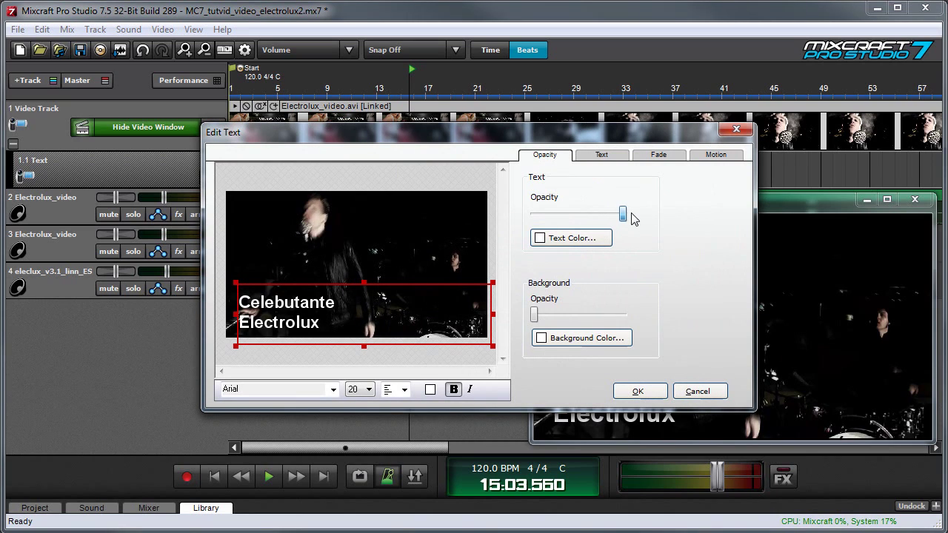
Step: Make the caption text semi-transparent black over a grey box background
{"action": "left_click_drag", "start_coordinate": [623, 213], "coordinate": [564, 214]}
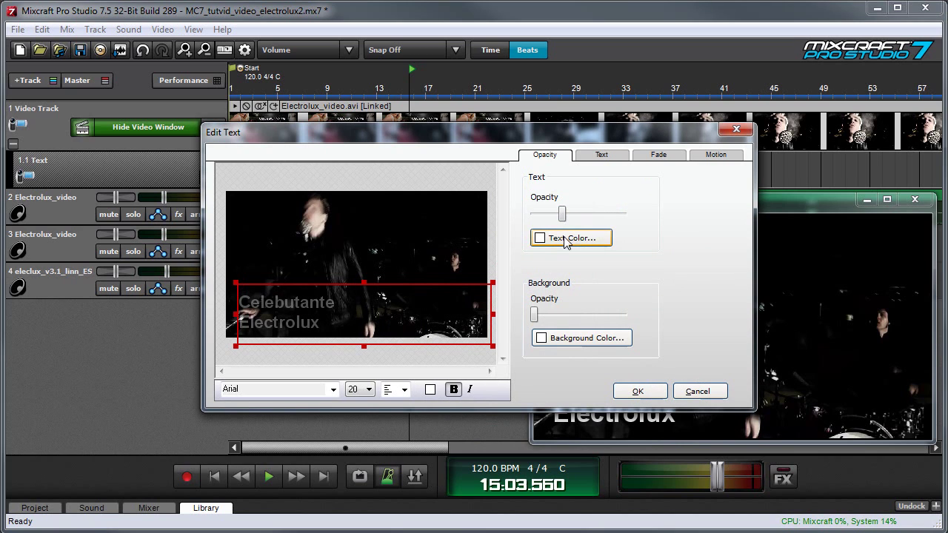
{"action": "left_click", "coordinate": [567, 239]}
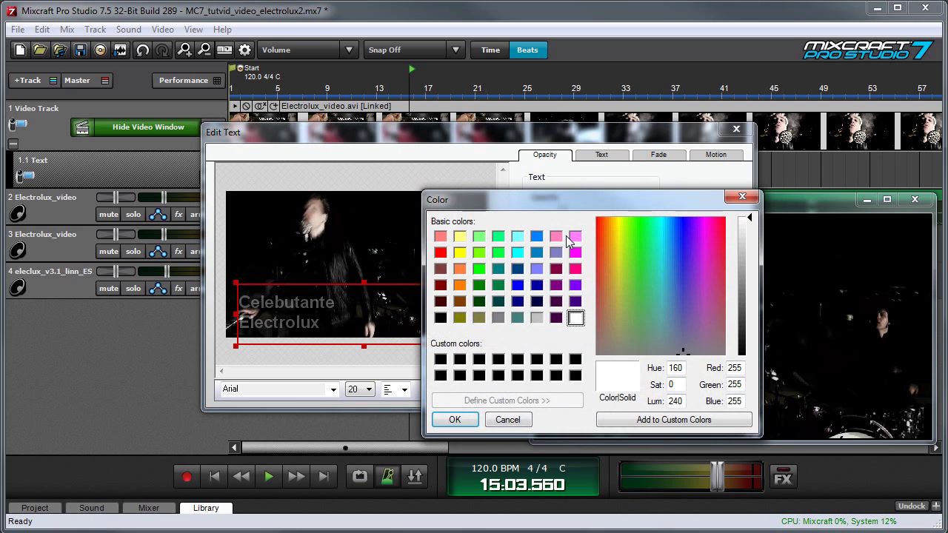
{"action": "left_click", "coordinate": [742, 197]}
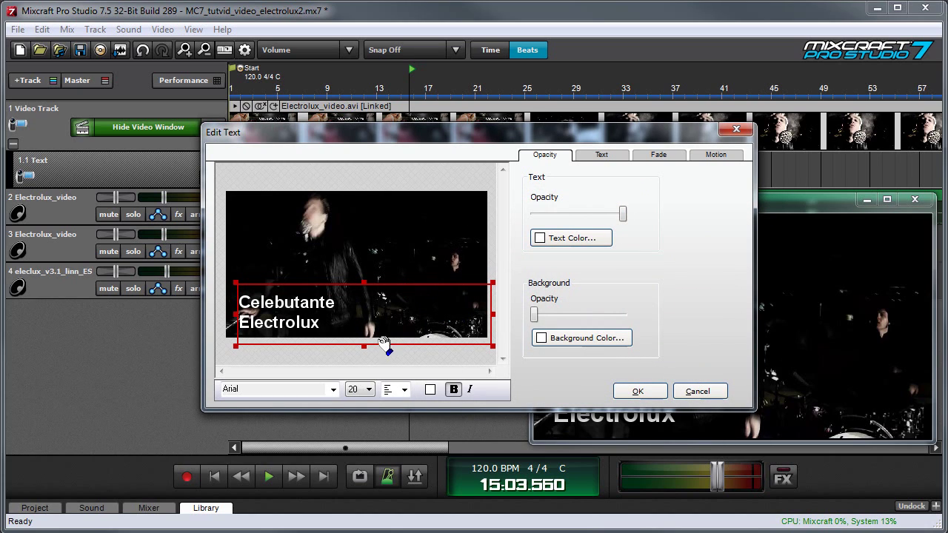
{"action": "left_click_drag", "start_coordinate": [533, 314], "coordinate": [575, 314]}
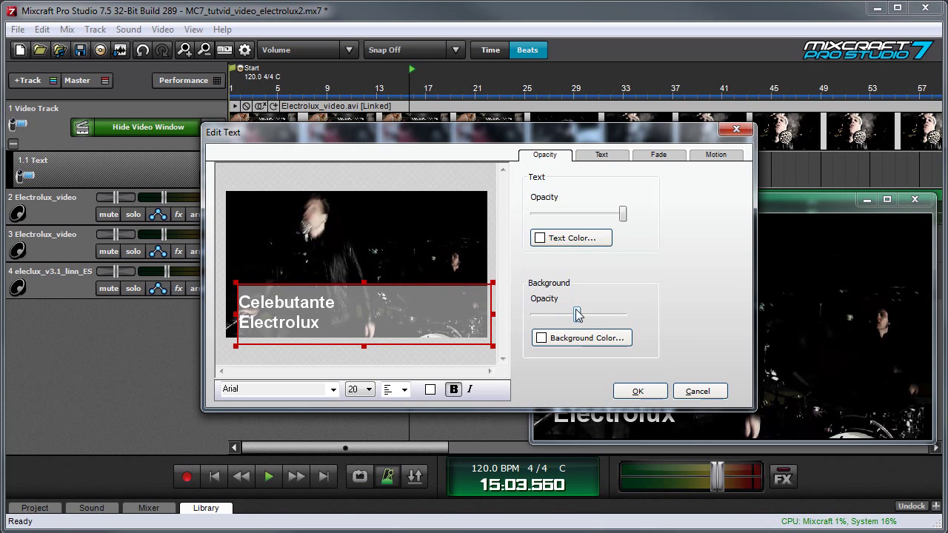
{"action": "left_click", "coordinate": [575, 238]}
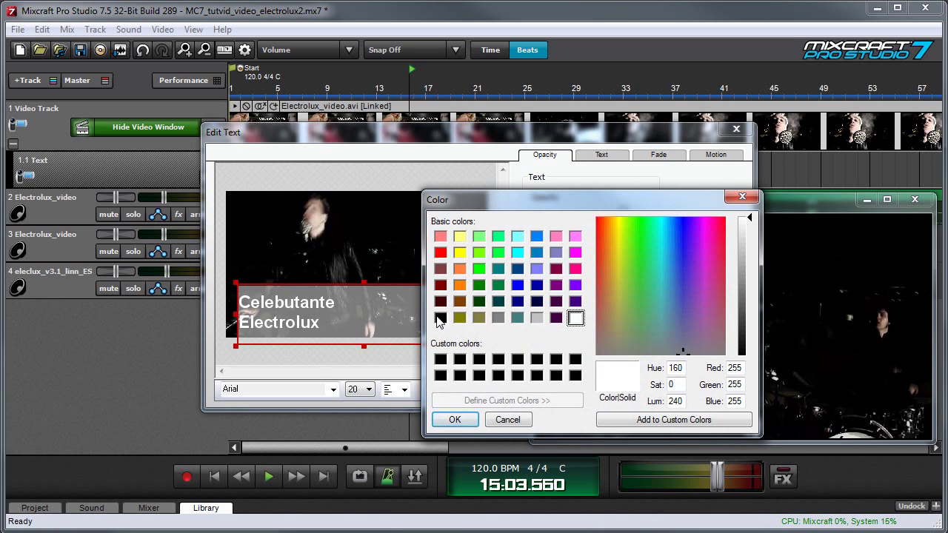
{"action": "left_click", "coordinate": [440, 318]}
{"action": "left_click", "coordinate": [454, 419]}
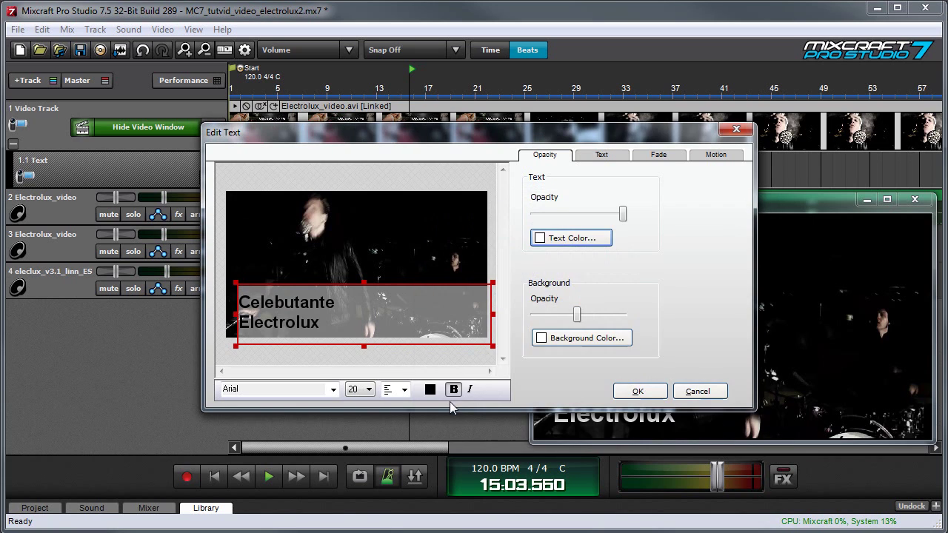
Step: Change the box background to a more opaque cyan and shift the box slightly left
{"action": "left_click", "coordinate": [551, 338]}
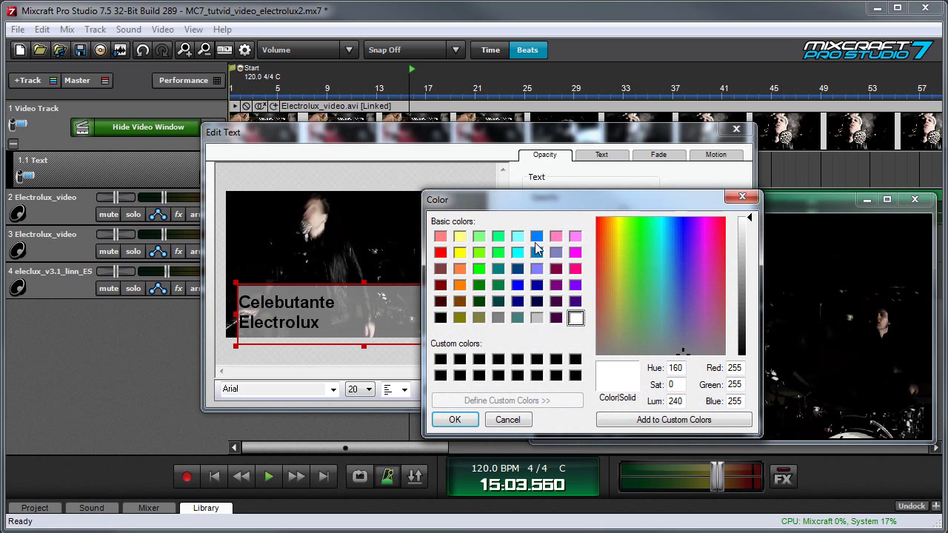
{"action": "left_click", "coordinate": [516, 252]}
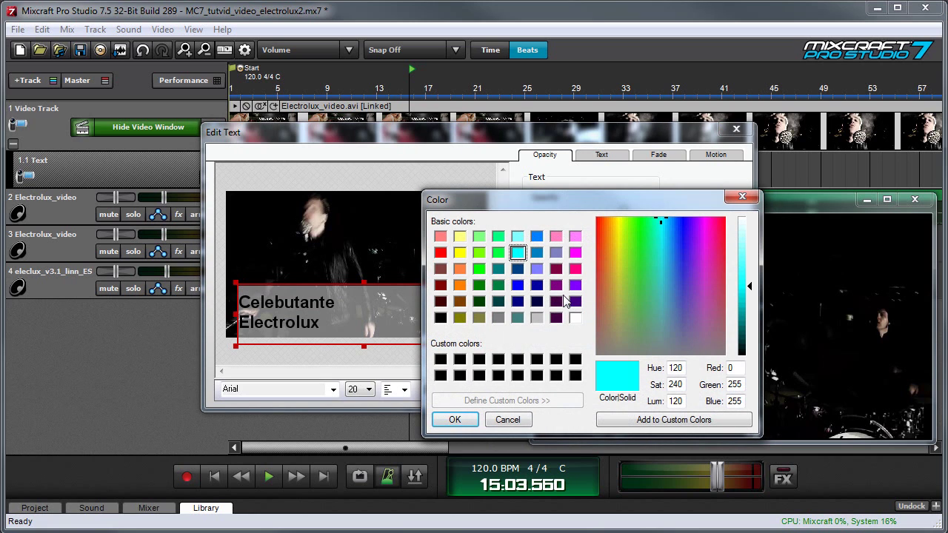
{"action": "left_click", "coordinate": [455, 419]}
{"action": "mouse_move", "coordinate": [567, 314]}
{"action": "left_mouse_down"}
{"action": "mouse_move", "coordinate": [595, 314]}
{"action": "mouse_move", "coordinate": [583, 316]}
{"action": "left_mouse_up"}
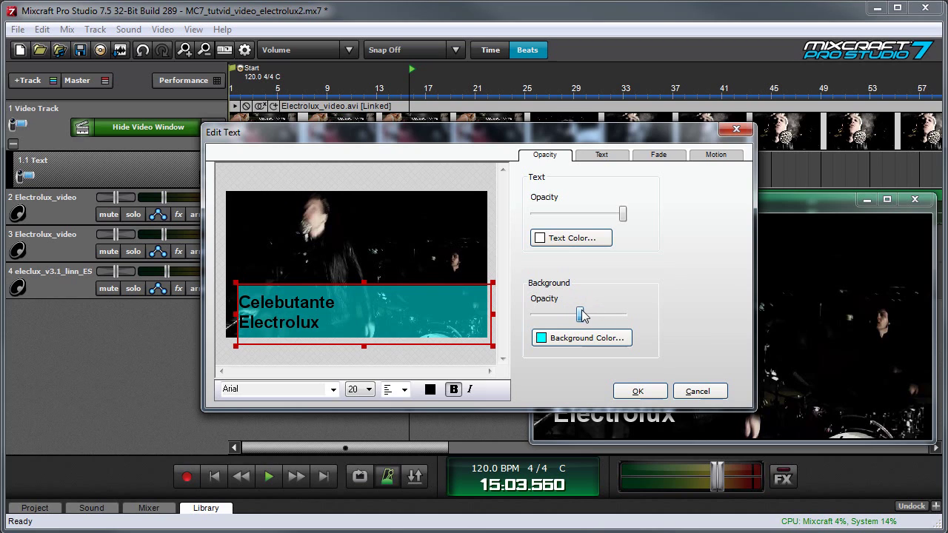
{"action": "left_click_drag", "start_coordinate": [366, 308], "coordinate": [354, 310]}
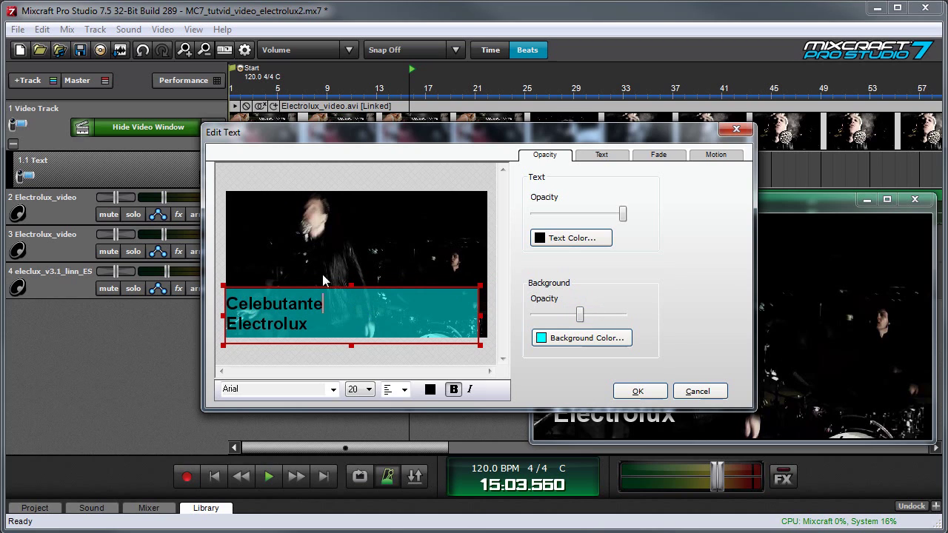
Step: Set a 3% horizontal margin, narrow the cyan box to fit the words, and apply
{"action": "left_click", "coordinate": [602, 157]}
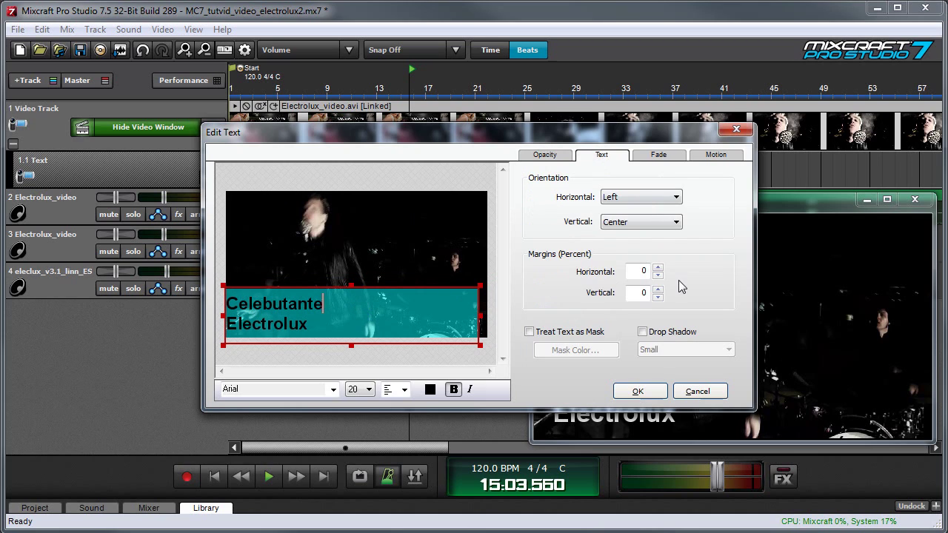
{"action": "left_click", "coordinate": [657, 268]}
{"action": "left_click", "coordinate": [657, 268]}
{"action": "left_click", "coordinate": [658, 268]}
{"action": "left_click_drag", "start_coordinate": [481, 316], "coordinate": [345, 326]}
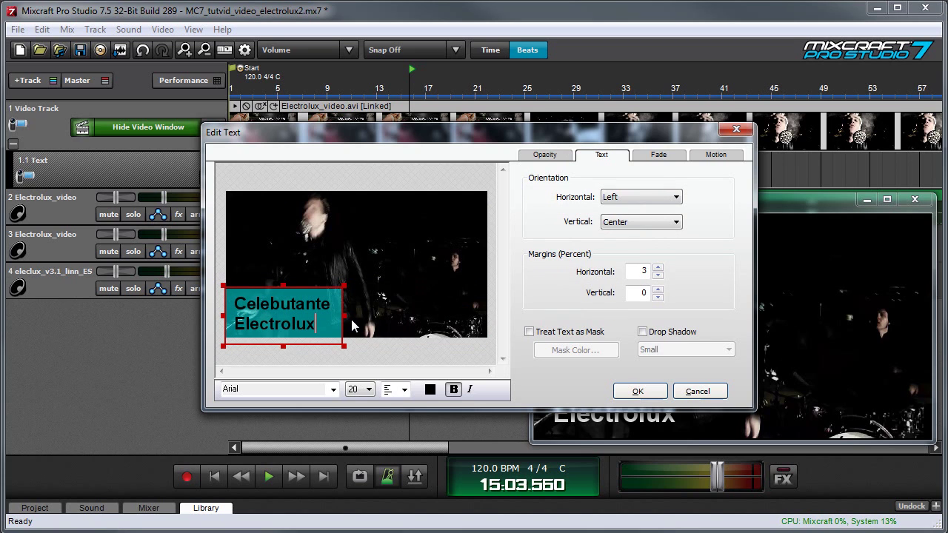
{"action": "left_click", "coordinate": [637, 391]}
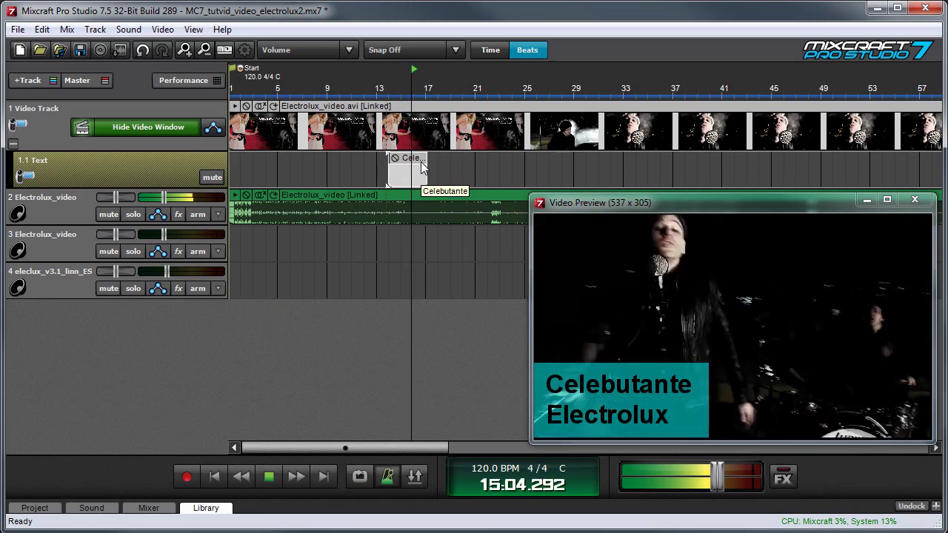
Step: Try Left and Right horizontal alignments, settling on Left, then push the text to the bottom
{"action": "double_click", "coordinate": [422, 167]}
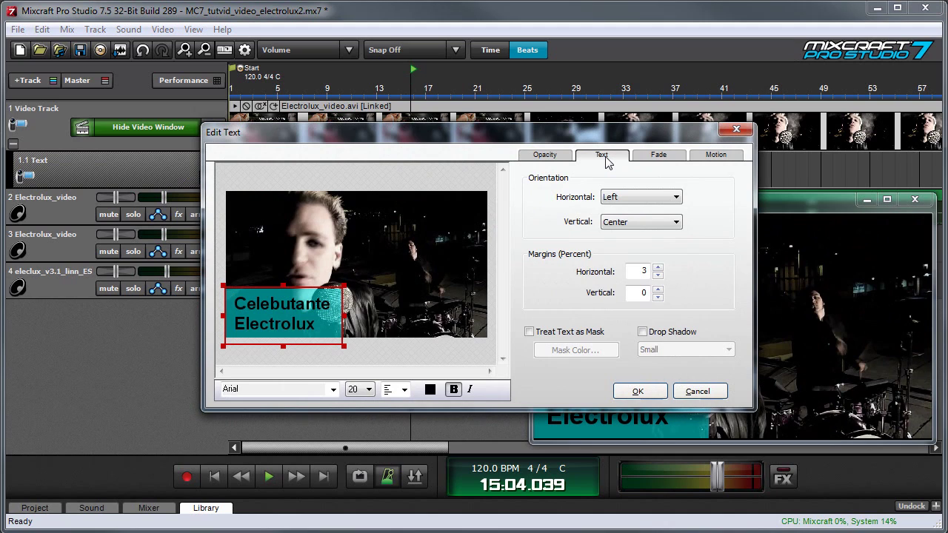
{"action": "left_click", "coordinate": [640, 222]}
{"action": "scroll", "coordinate": [640, 202], "scroll_direction": "down", "scroll_amount": 1}
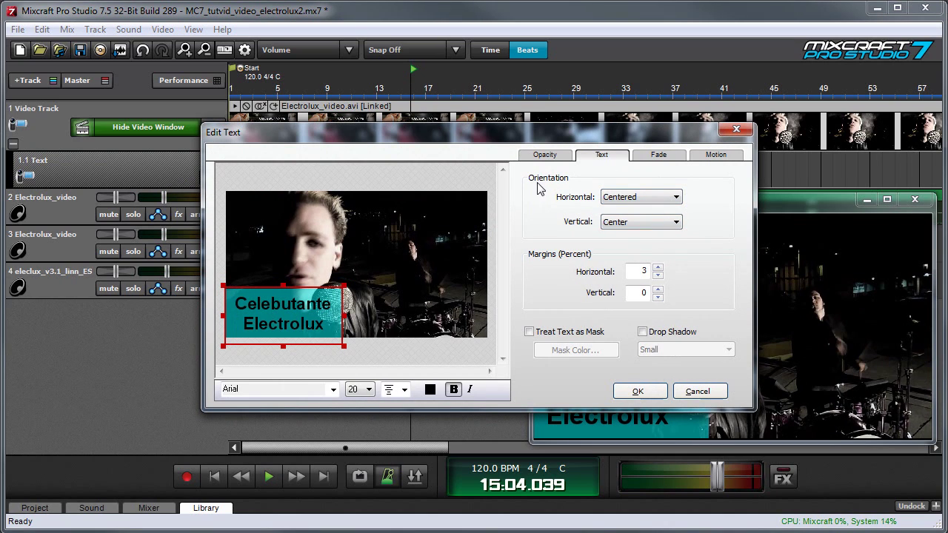
{"action": "left_click", "coordinate": [656, 197]}
{"action": "left_click", "coordinate": [654, 211]}
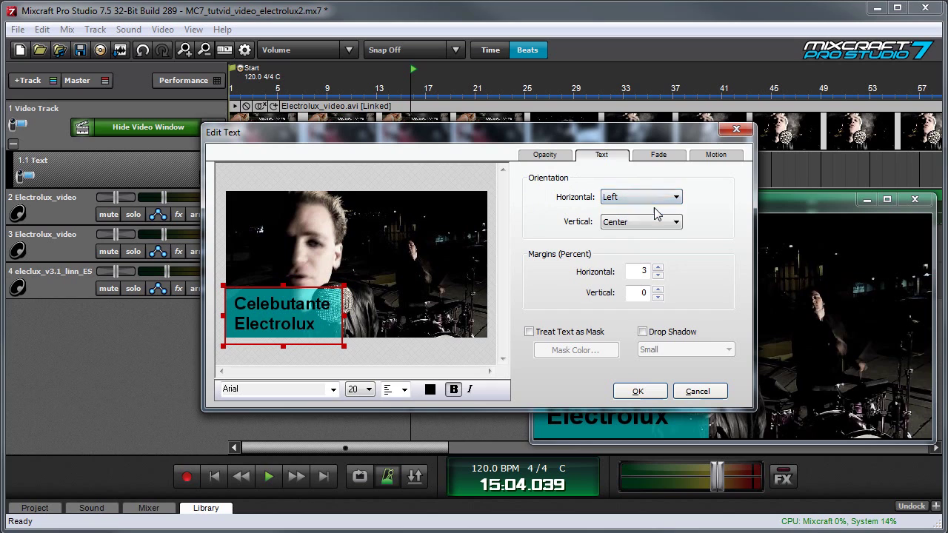
{"action": "left_click", "coordinate": [676, 197]}
{"action": "left_click", "coordinate": [648, 230]}
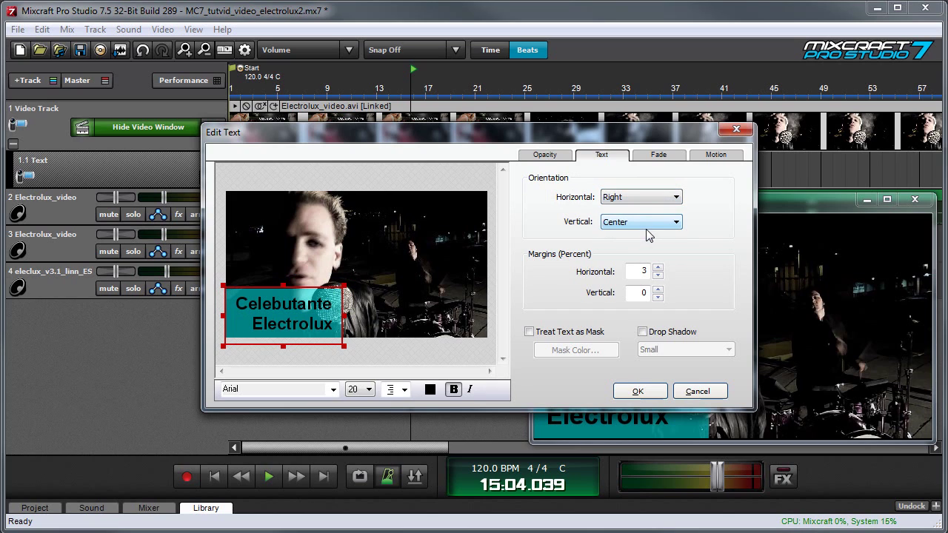
{"action": "left_click", "coordinate": [639, 199]}
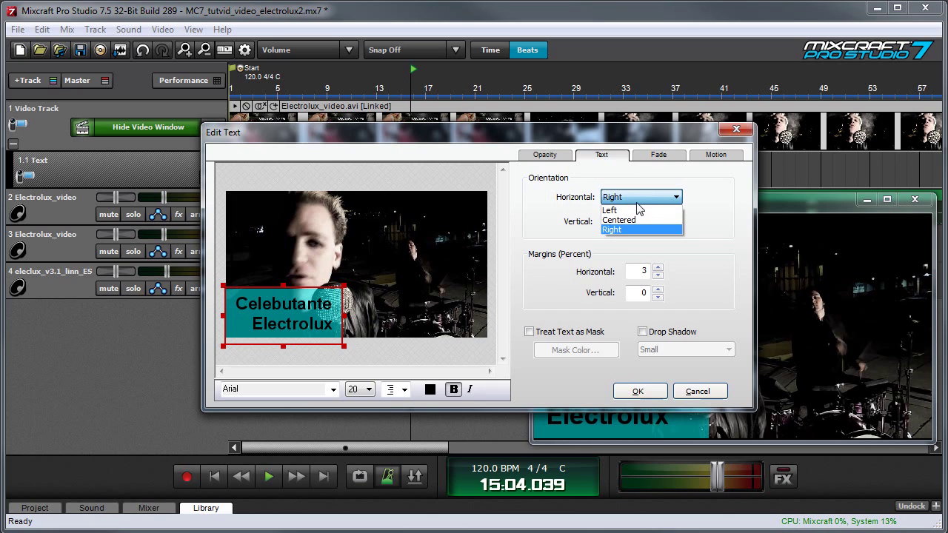
{"action": "left_click", "coordinate": [637, 210]}
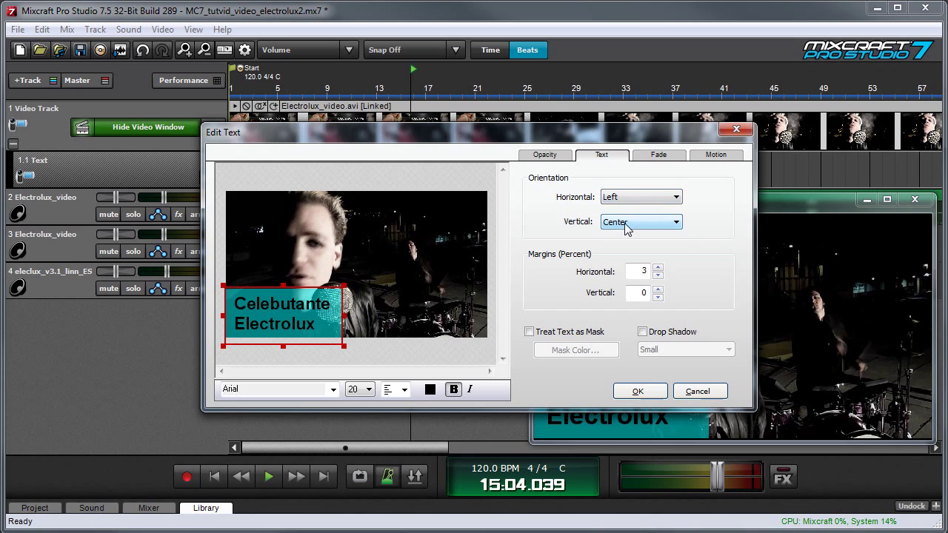
{"action": "left_click", "coordinate": [627, 225]}
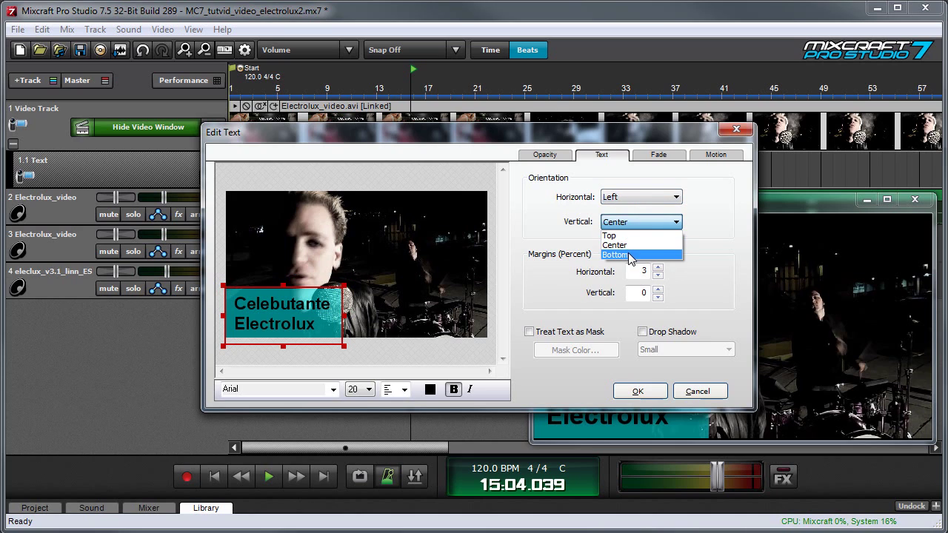
{"action": "left_click", "coordinate": [629, 255]}
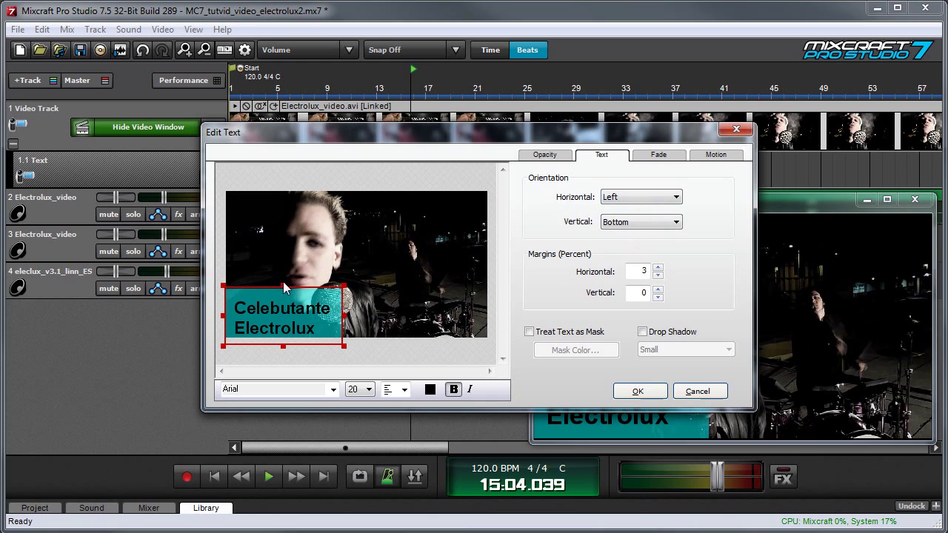
Step: Enlarge the caption box upward and re-centre the text vertically
{"action": "left_click_drag", "start_coordinate": [283, 285], "coordinate": [283, 243]}
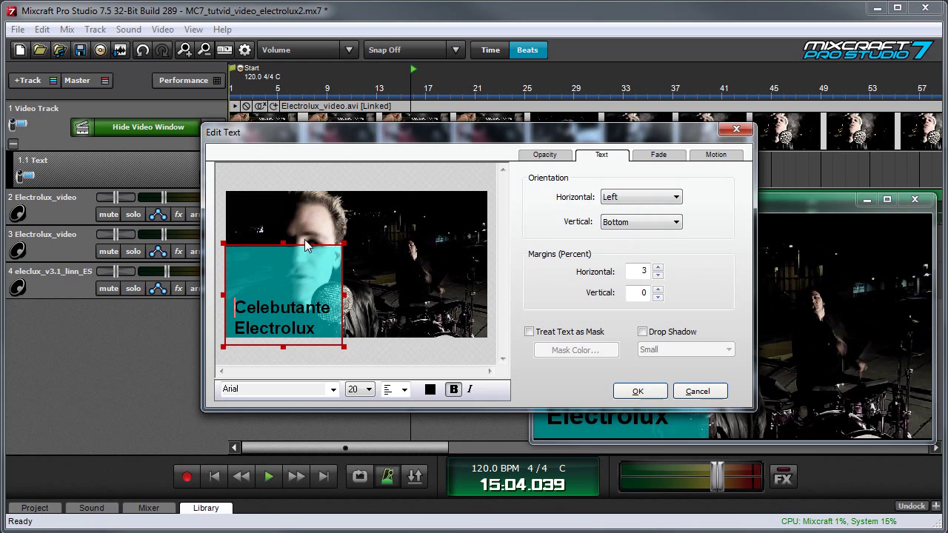
{"action": "left_click", "coordinate": [628, 223]}
{"action": "left_click", "coordinate": [630, 236]}
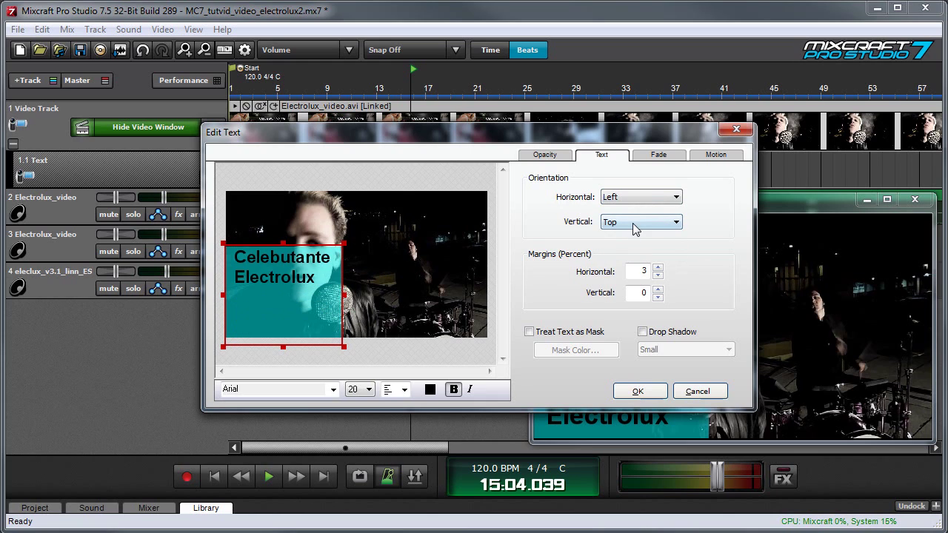
{"action": "left_click", "coordinate": [634, 222]}
{"action": "left_click", "coordinate": [635, 246]}
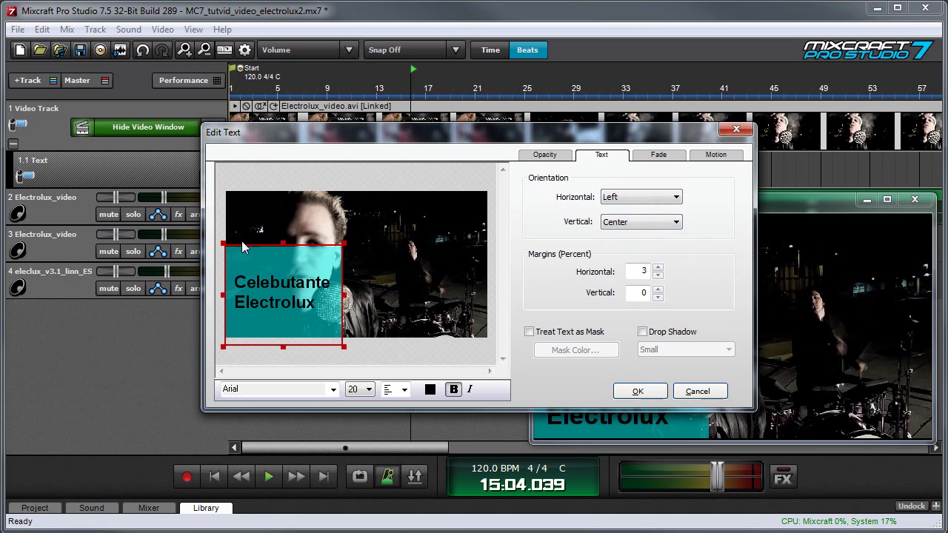
Step: Keep the horizontal margin at 3% and set the vertical margin to 1%
{"action": "left_click", "coordinate": [657, 275]}
{"action": "left_click", "coordinate": [657, 275]}
{"action": "left_click", "coordinate": [657, 276]}
{"action": "left_click", "coordinate": [657, 268]}
{"action": "left_click", "coordinate": [657, 267]}
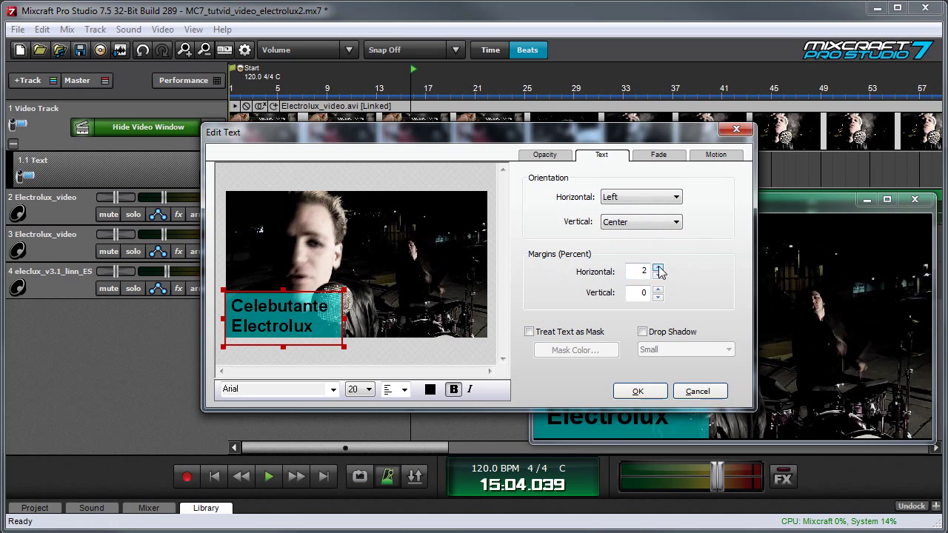
{"action": "left_click", "coordinate": [657, 267]}
{"action": "left_click", "coordinate": [658, 289]}
{"action": "left_click", "coordinate": [658, 289]}
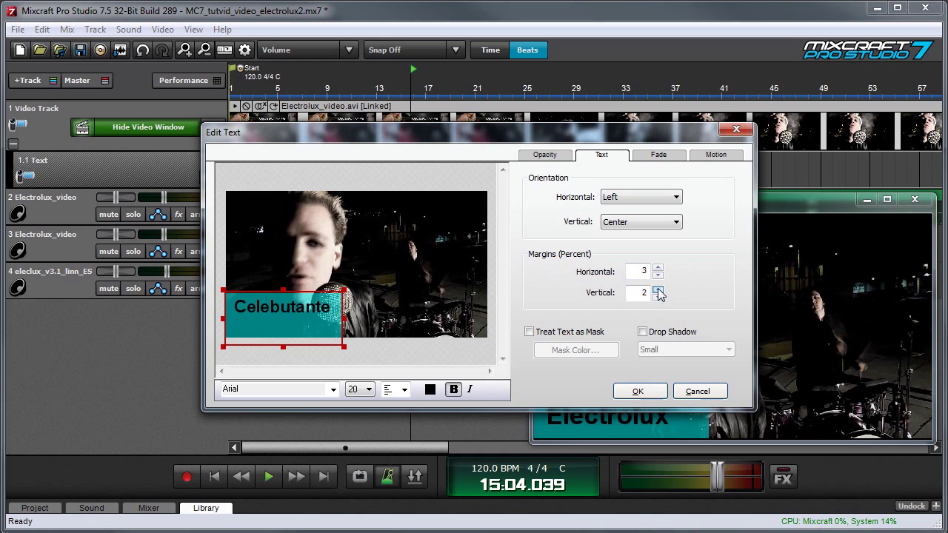
{"action": "left_click", "coordinate": [658, 288]}
{"action": "left_click", "coordinate": [658, 289]}
{"action": "left_click", "coordinate": [657, 296]}
{"action": "left_click", "coordinate": [657, 296]}
{"action": "left_click", "coordinate": [657, 296]}
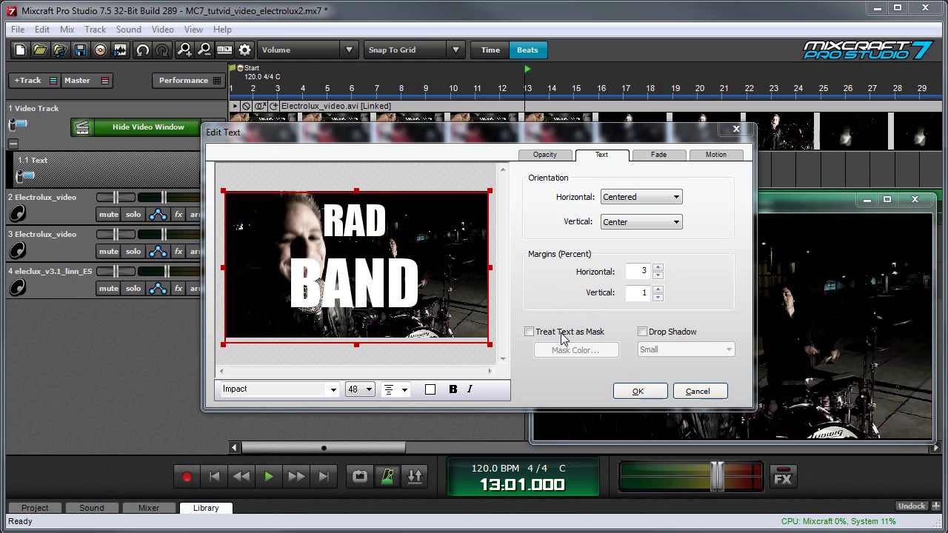
Step: Turn the RAD BAND text into a mask with a teal mask colour and preview it
{"action": "left_click", "coordinate": [529, 332]}
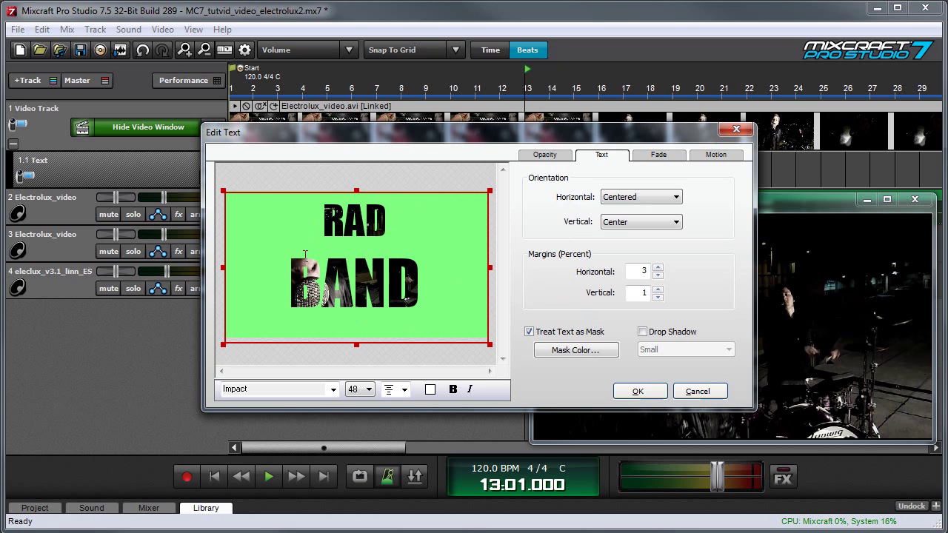
{"action": "left_click", "coordinate": [575, 351]}
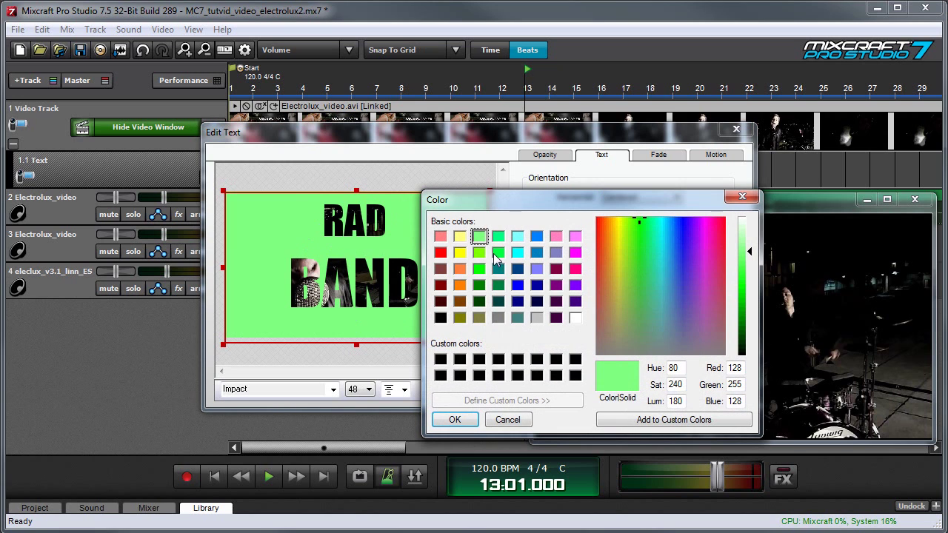
{"action": "left_click", "coordinate": [498, 269]}
{"action": "left_click", "coordinate": [455, 419]}
{"action": "left_click", "coordinate": [635, 390]}
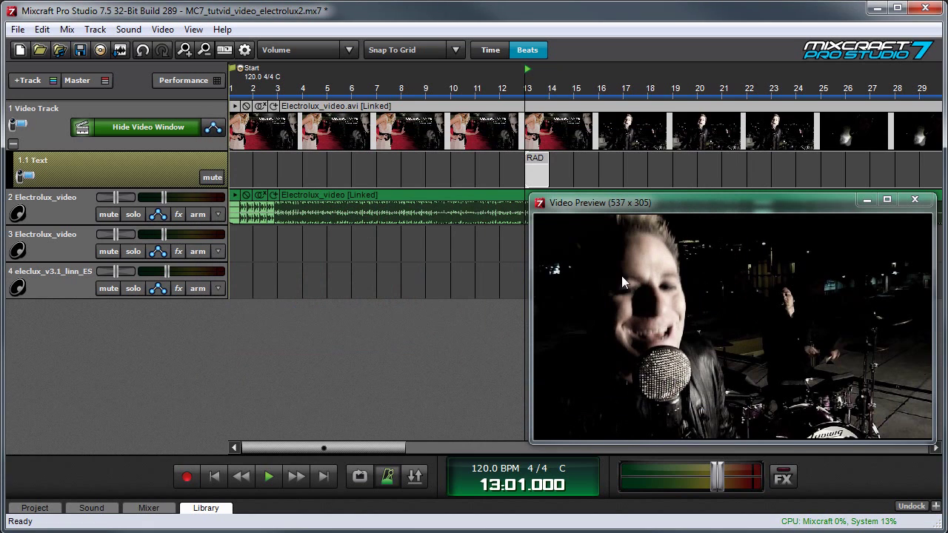
{"action": "key", "text": "space"}
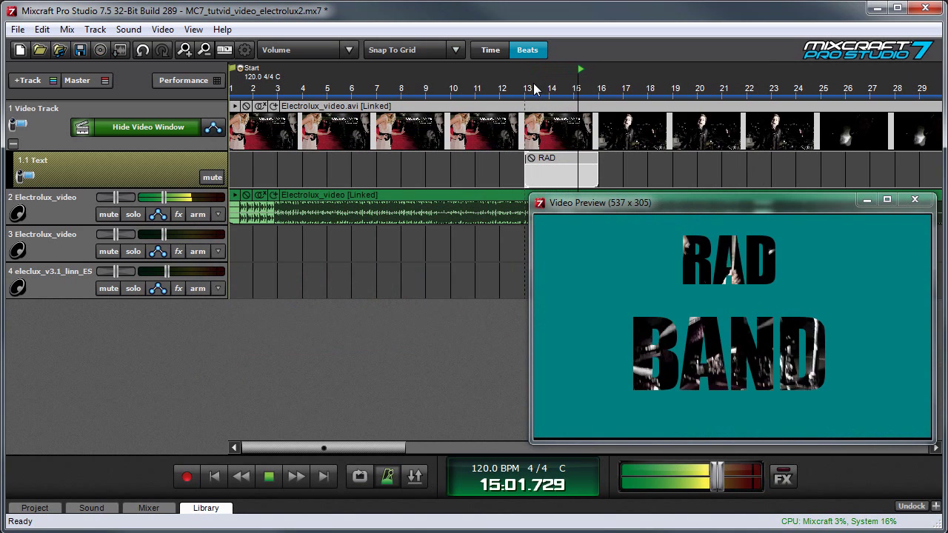
{"action": "key", "text": "space"}
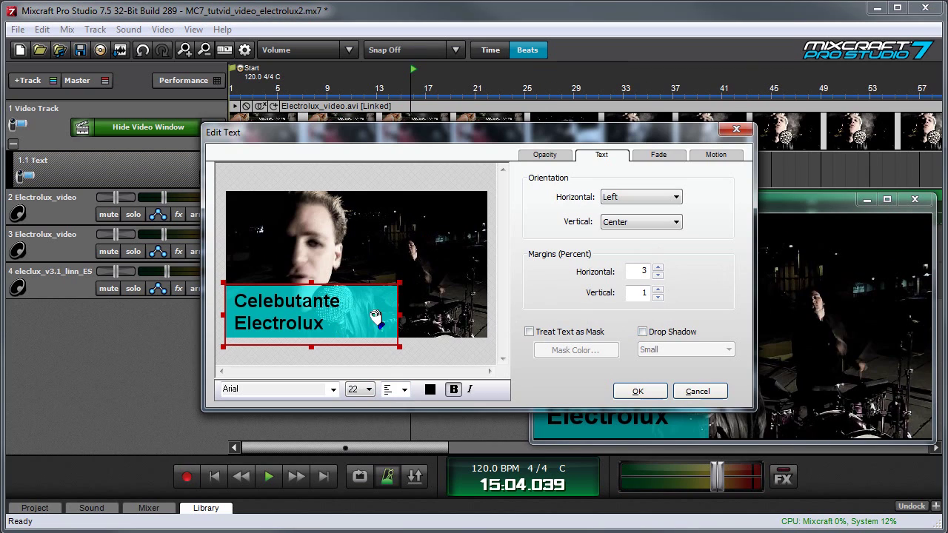
Step: Check Drop Shadow on the Celebutante Electrolux caption and set its size to Large
{"action": "left_click", "coordinate": [646, 332]}
{"action": "left_click", "coordinate": [673, 350]}
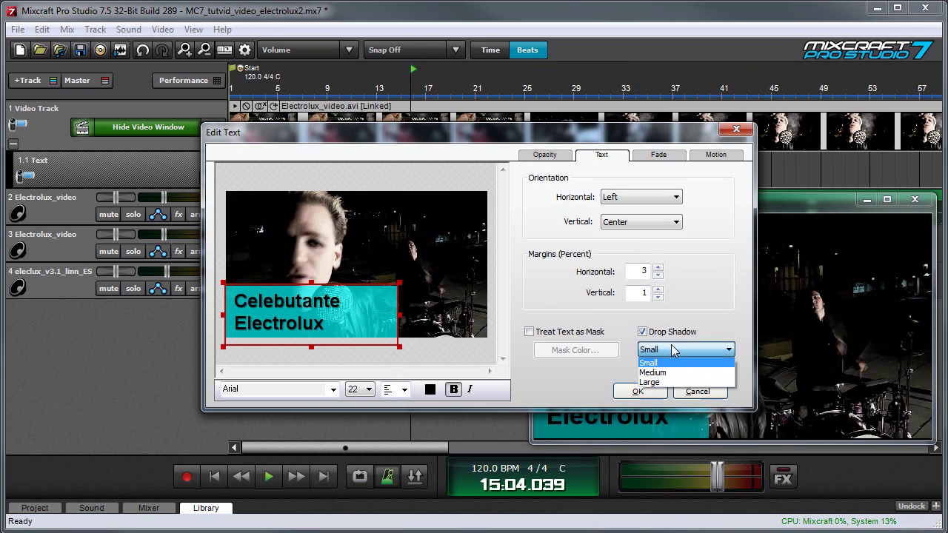
{"action": "left_click", "coordinate": [678, 385]}
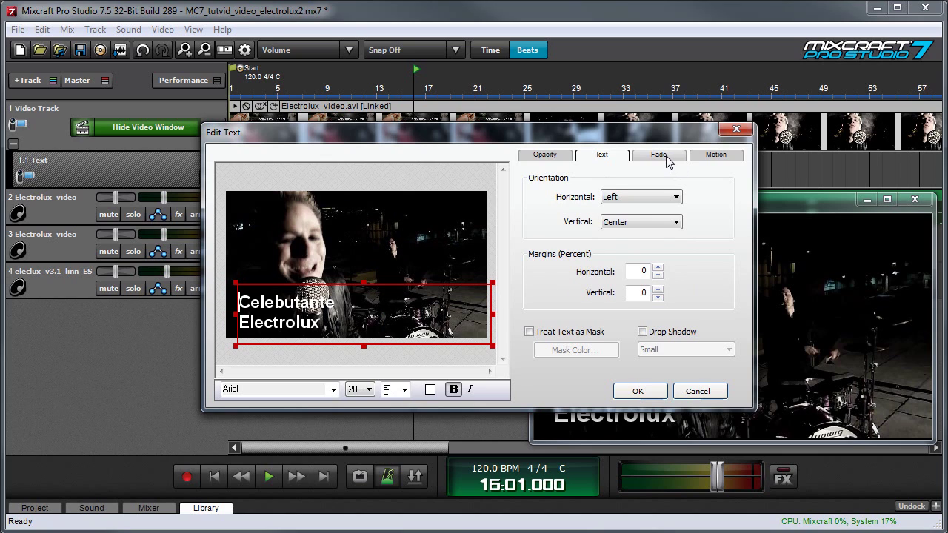
Step: Enable 500 ms Fade In and Fade Out on the caption, apply, and preview
{"action": "left_click", "coordinate": [663, 157]}
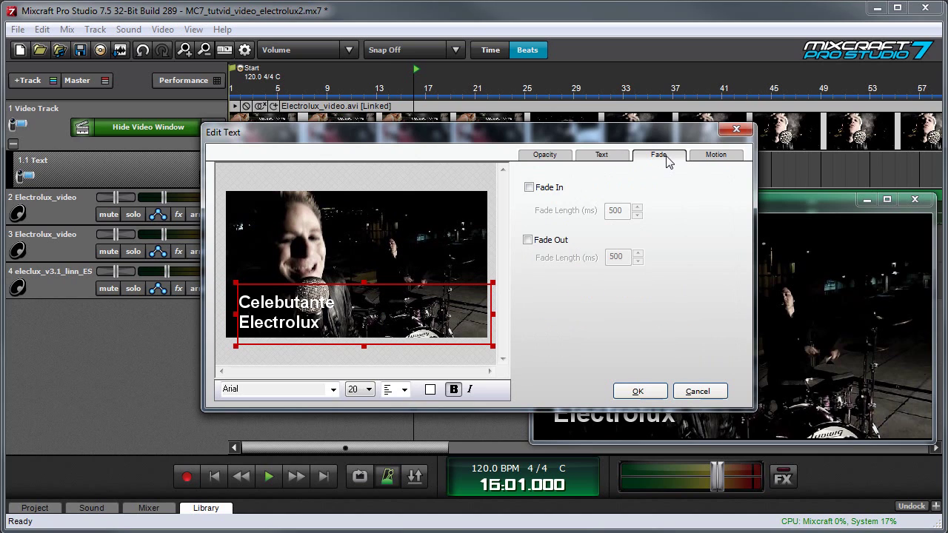
{"action": "left_click", "coordinate": [528, 188]}
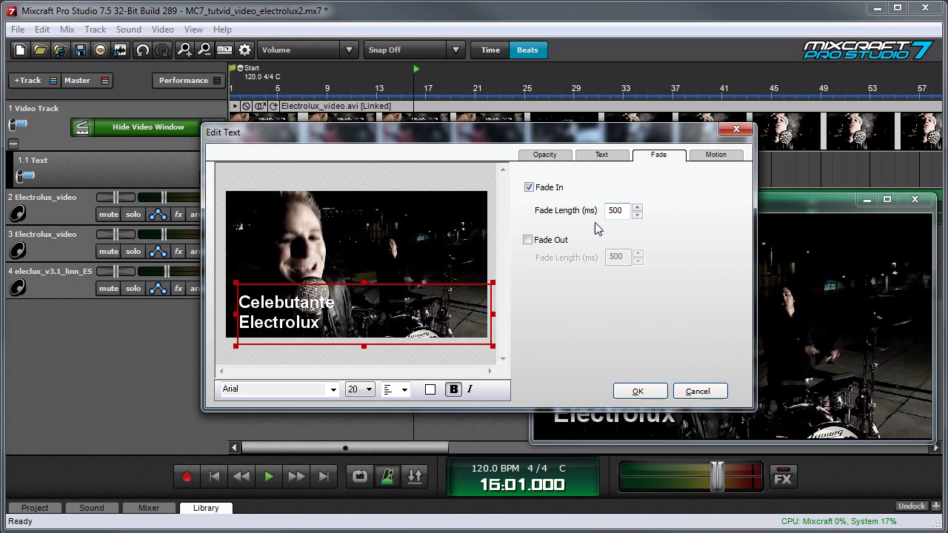
{"action": "left_click", "coordinate": [528, 241]}
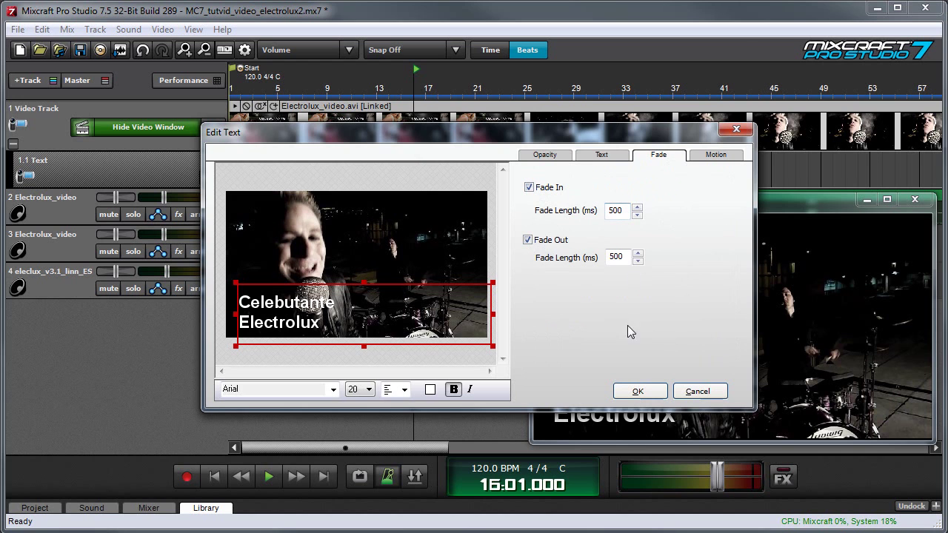
{"action": "left_click", "coordinate": [638, 391]}
{"action": "left_click", "coordinate": [387, 89]}
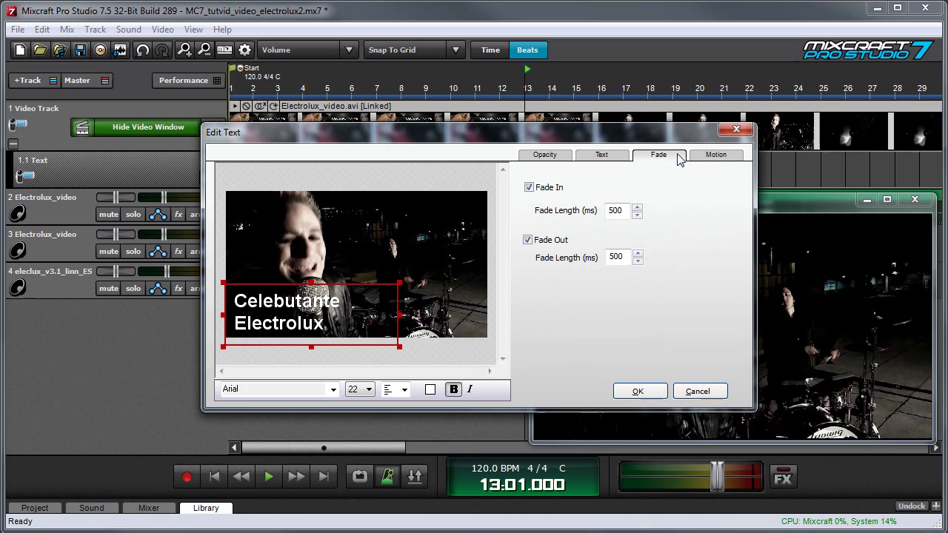
Step: Give the title a move-in start animation and preview it
{"action": "left_click", "coordinate": [717, 156]}
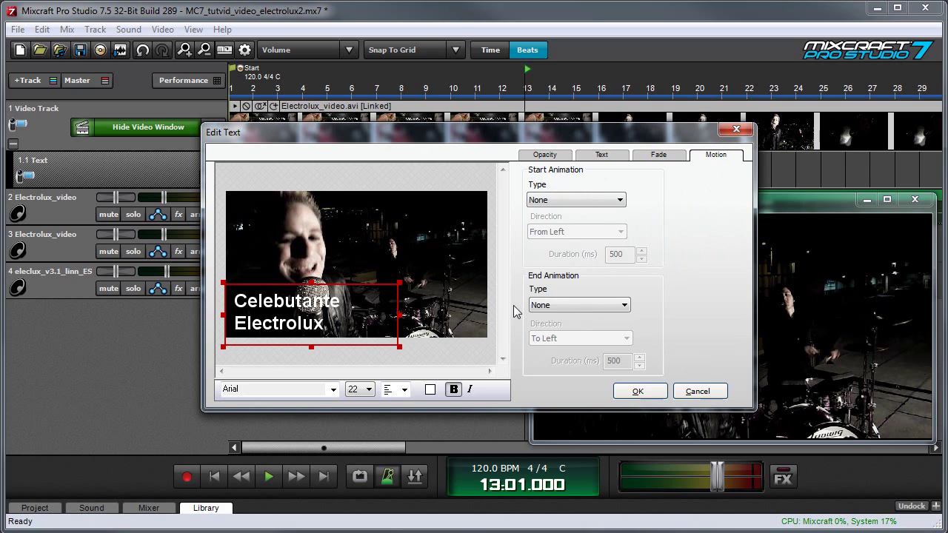
{"action": "left_click", "coordinate": [576, 200]}
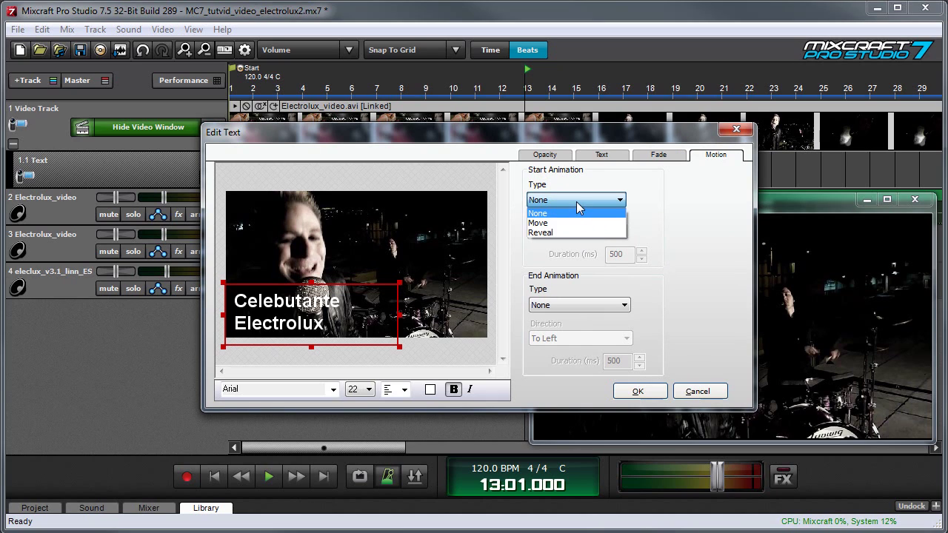
{"action": "left_click", "coordinate": [582, 221]}
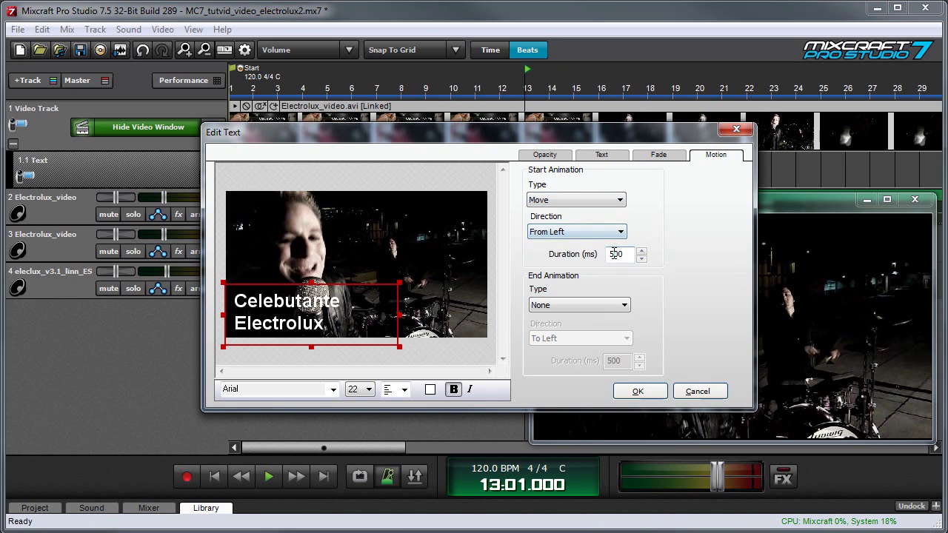
{"action": "left_click", "coordinate": [637, 391]}
{"action": "key", "text": "space"}
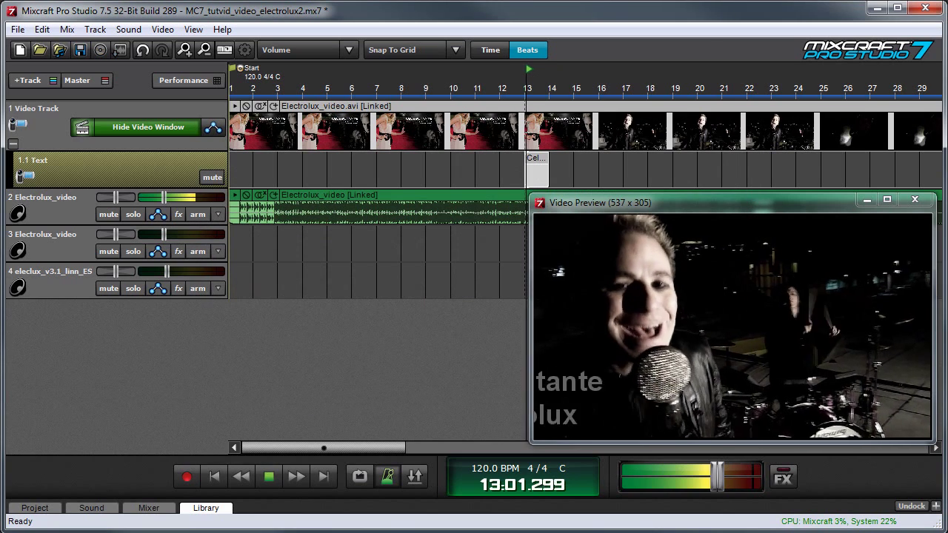
{"action": "key", "text": "space"}
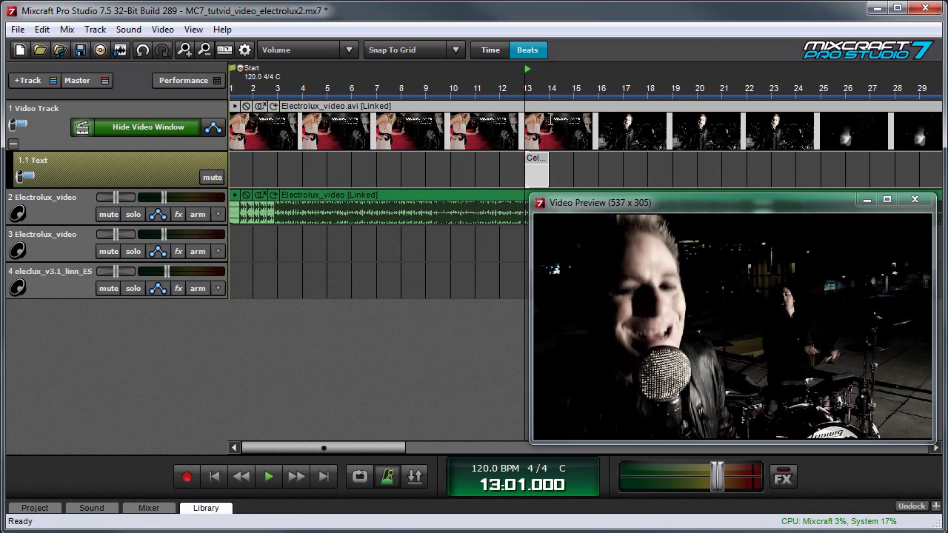
Step: Add a move-out end animation exiting to the right and preview from bar 13
{"action": "double_click", "coordinate": [545, 160]}
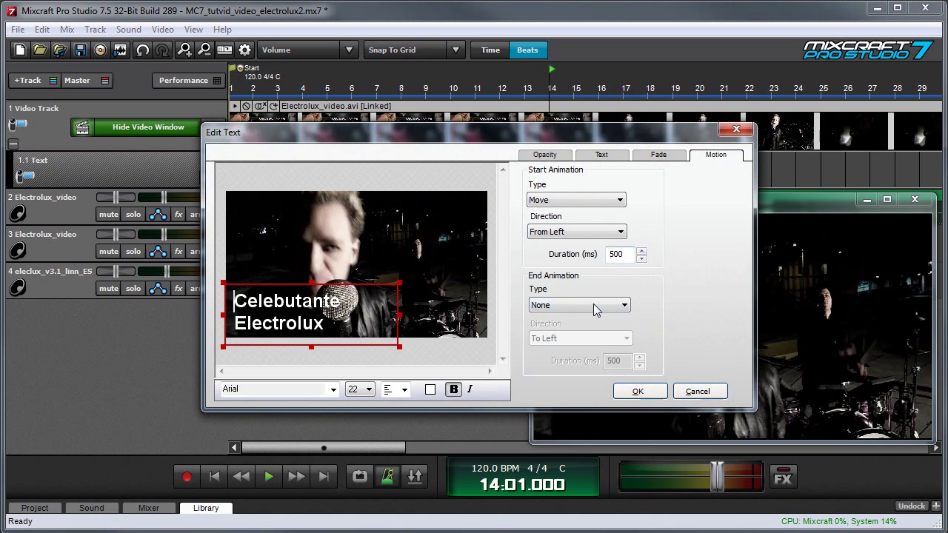
{"action": "left_click", "coordinate": [593, 305]}
{"action": "left_click", "coordinate": [596, 328]}
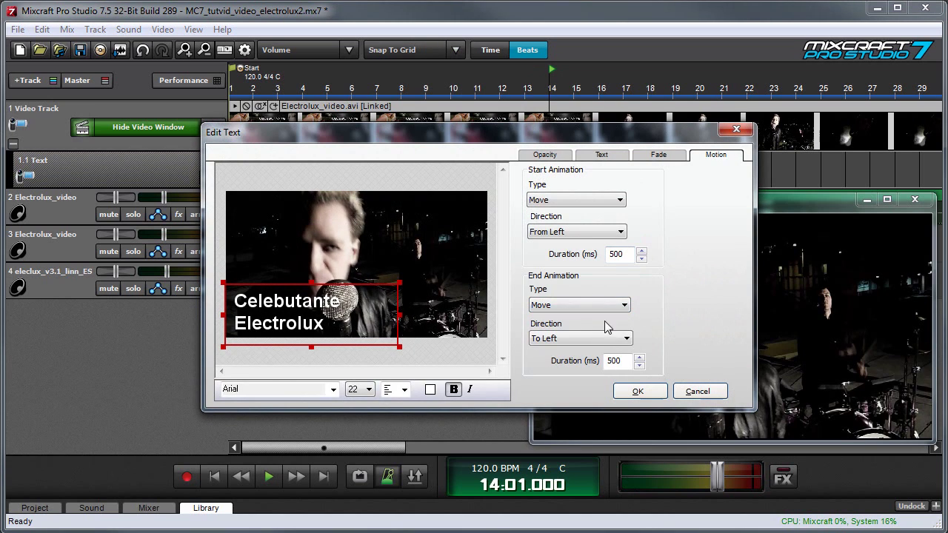
{"action": "left_click", "coordinate": [594, 339]}
{"action": "left_click", "coordinate": [597, 362]}
{"action": "left_click", "coordinate": [644, 397]}
{"action": "left_click", "coordinate": [525, 91]}
{"action": "key", "text": "space"}
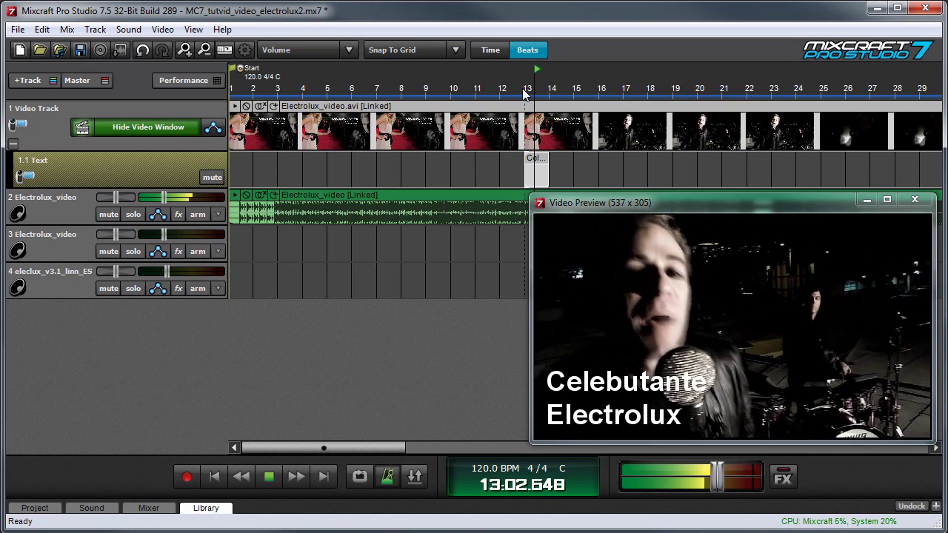
Step: Switch the start and end animations to Reveal In and Reveal Out and preview
{"action": "double_click", "coordinate": [536, 168]}
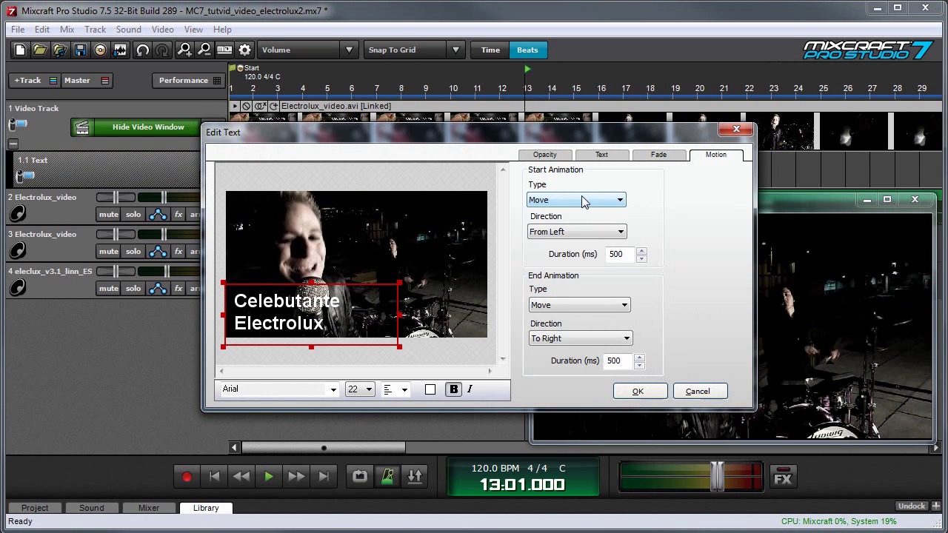
{"action": "left_click", "coordinate": [581, 199]}
{"action": "left_click", "coordinate": [581, 231]}
{"action": "left_click", "coordinate": [578, 305]}
{"action": "left_click", "coordinate": [579, 334]}
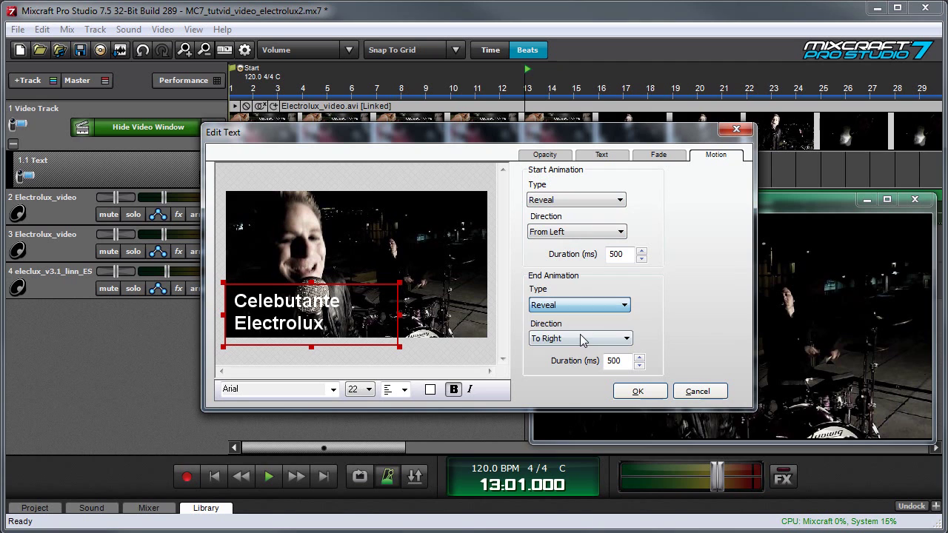
{"action": "left_click", "coordinate": [638, 391]}
{"action": "key", "text": "space"}
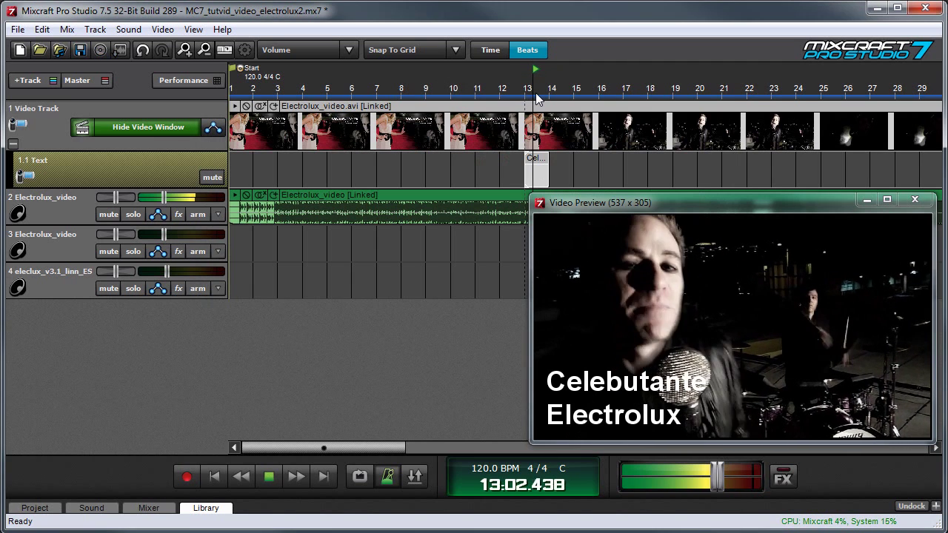
{"action": "key", "text": "space"}
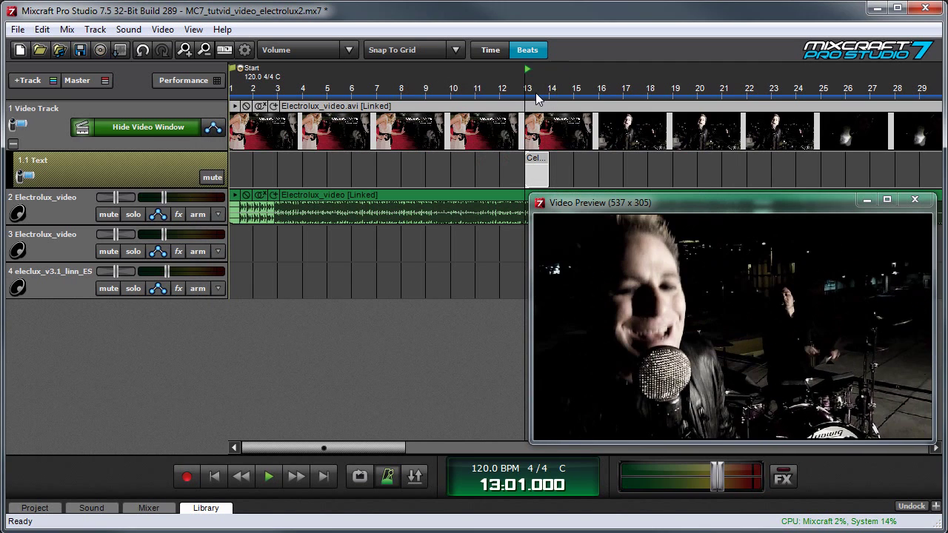
Step: Confirm the reveal directions stay From Left and To Right
{"action": "double_click", "coordinate": [530, 164]}
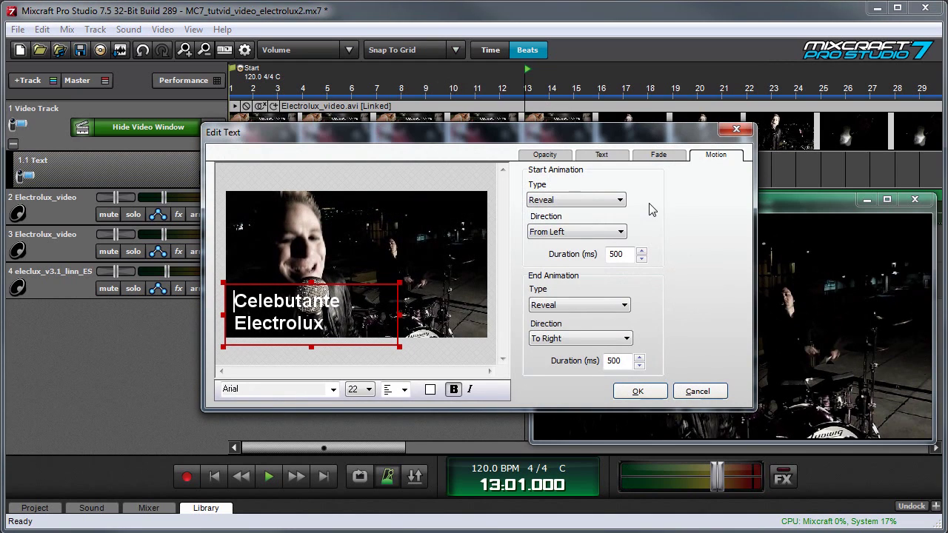
{"action": "left_click", "coordinate": [619, 232]}
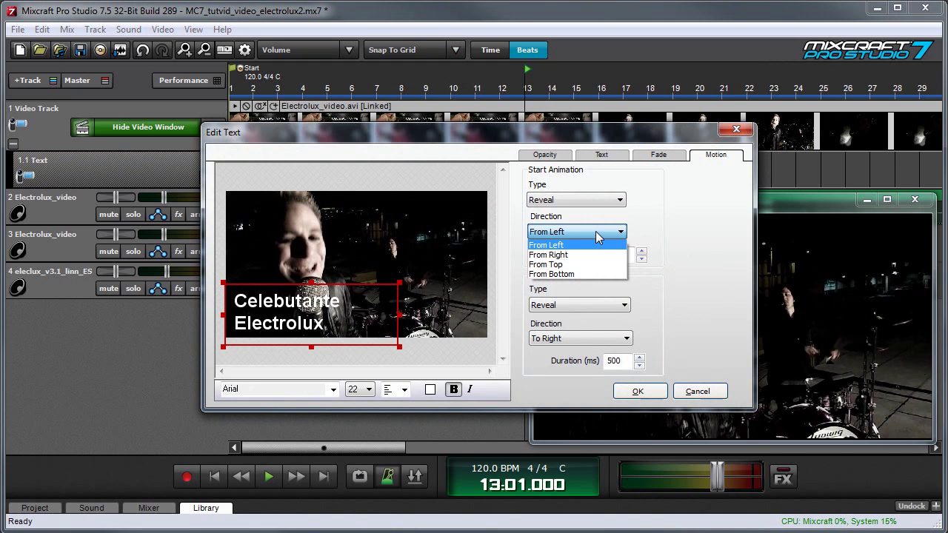
{"action": "left_click", "coordinate": [713, 213]}
{"action": "left_click", "coordinate": [591, 338]}
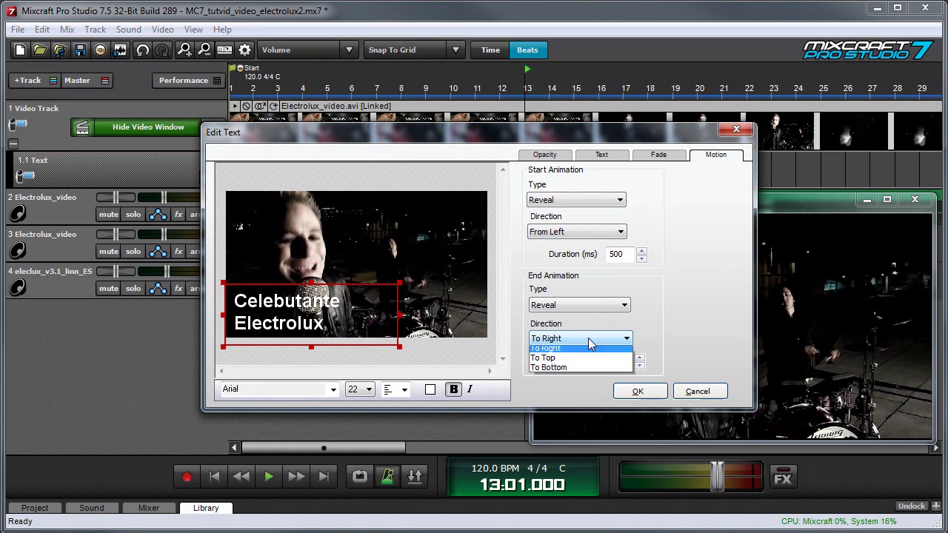
{"action": "left_click", "coordinate": [699, 312]}
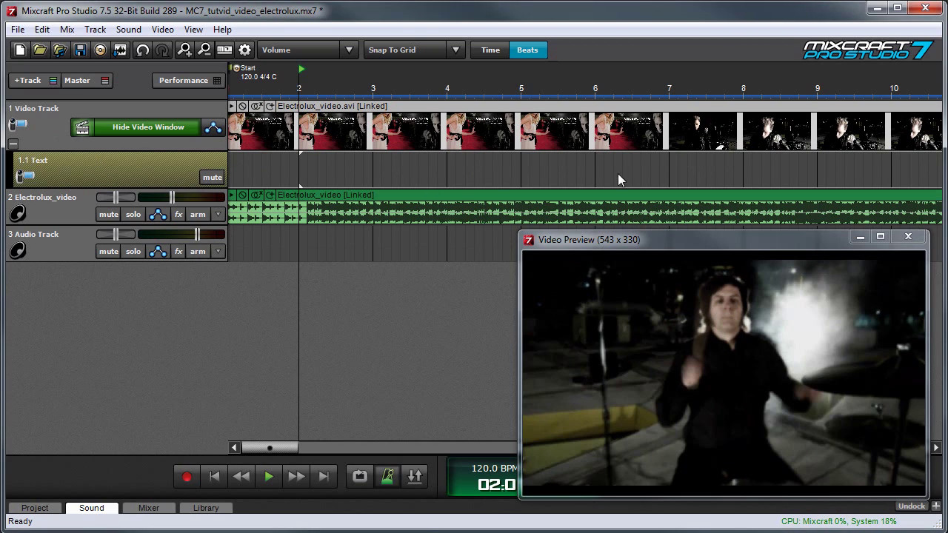
Step: Collapse and re-expand the 1.1 Text lane, then bring up its shortcut menu
{"action": "left_click", "coordinate": [12, 144]}
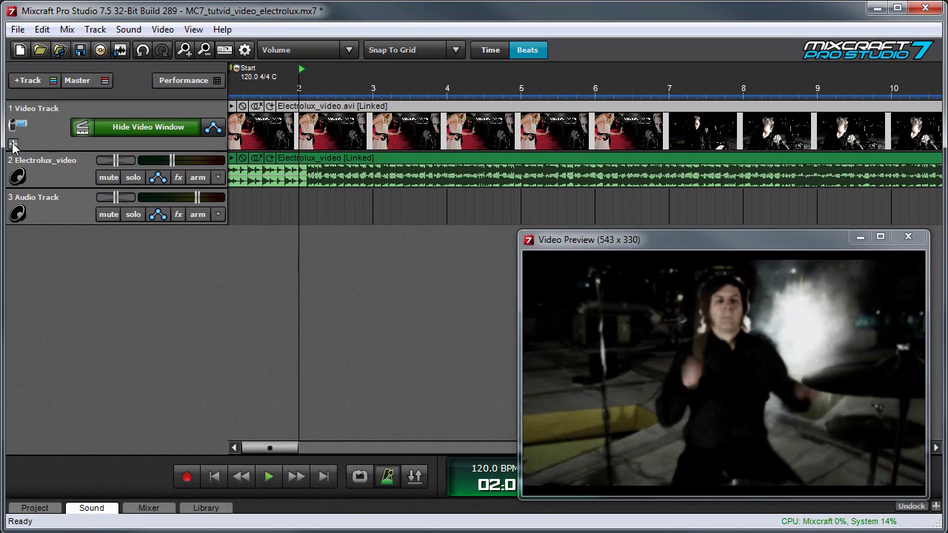
{"action": "left_click", "coordinate": [13, 143]}
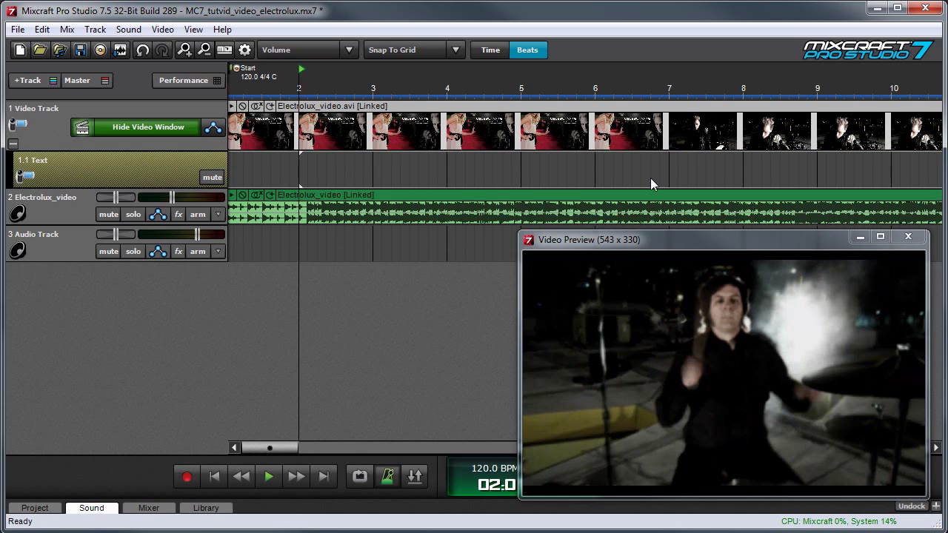
{"action": "right_click", "coordinate": [405, 176]}
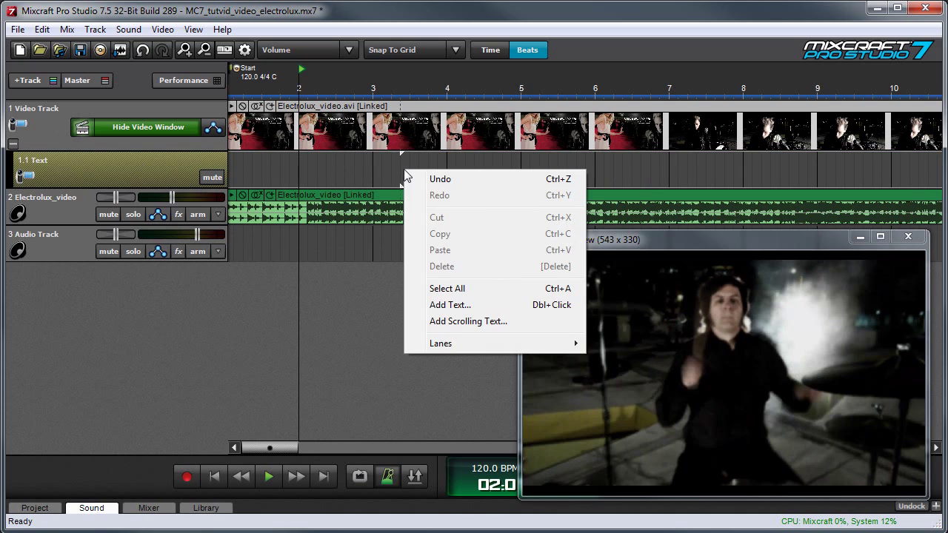
Step: Add a scrolling text clip holding the pasted Celebutante paragraph, coloured white
{"action": "left_click", "coordinate": [480, 323]}
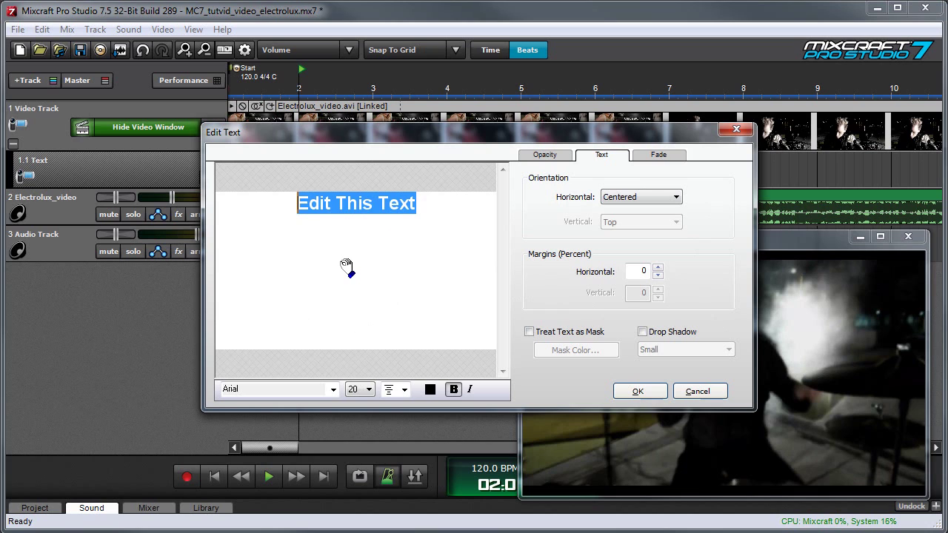
{"action": "type", "text": "Started at the height of the \"peace and love\" movement, Haight-Ashbury darlings \"Celebutante\" came to be known as the era's foremost aggressive, electronic synth-pop outfit."}
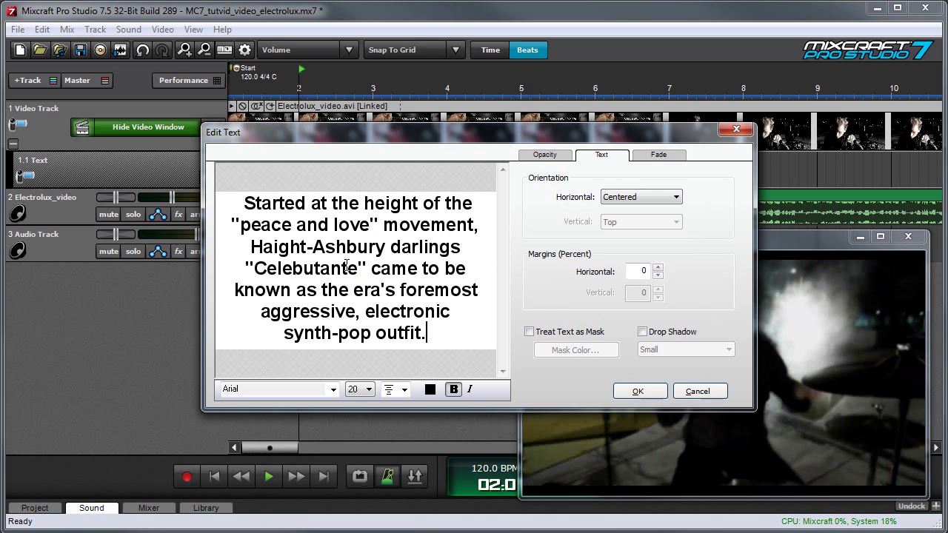
{"action": "left_click_drag", "start_coordinate": [437, 344], "coordinate": [207, 206]}
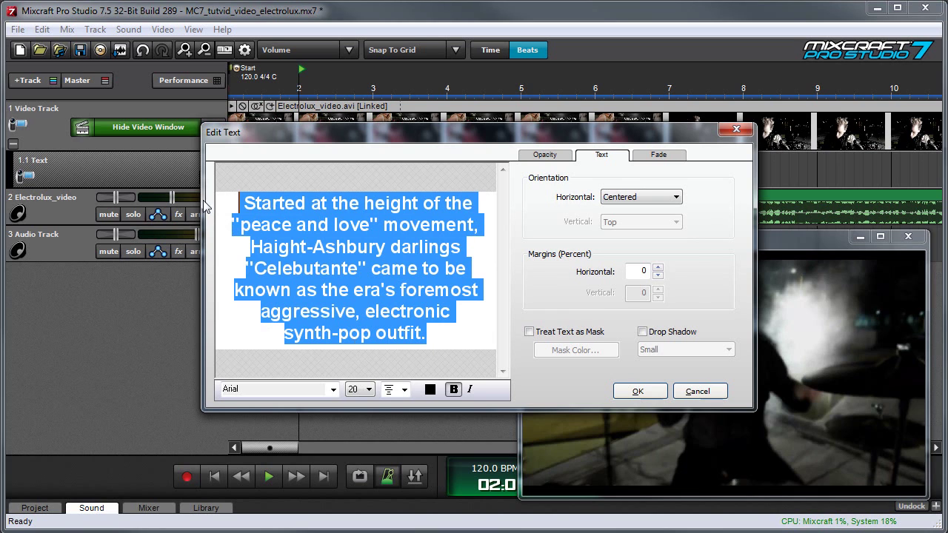
{"action": "left_click", "coordinate": [430, 390]}
{"action": "left_click", "coordinate": [601, 323]}
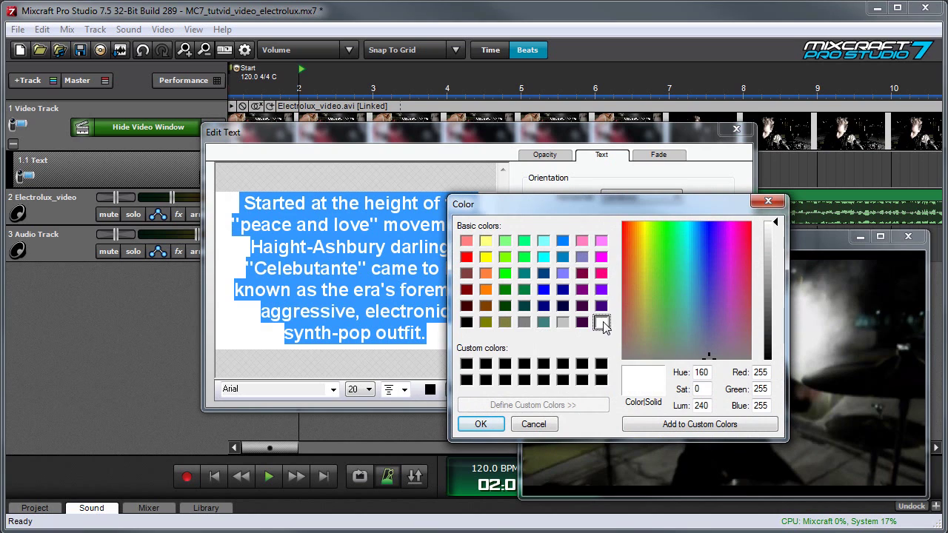
{"action": "left_click", "coordinate": [483, 424]}
{"action": "left_click", "coordinate": [440, 345]}
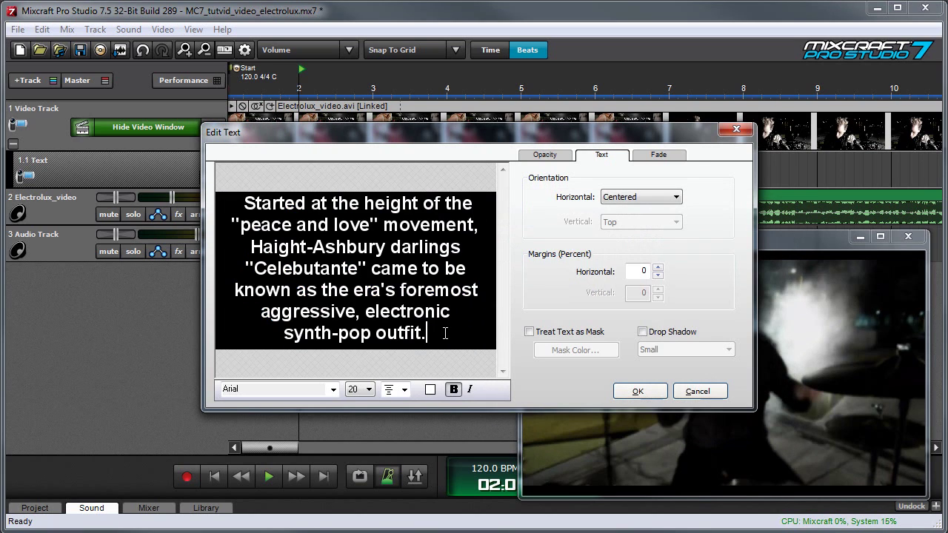
{"action": "left_click", "coordinate": [638, 391]}
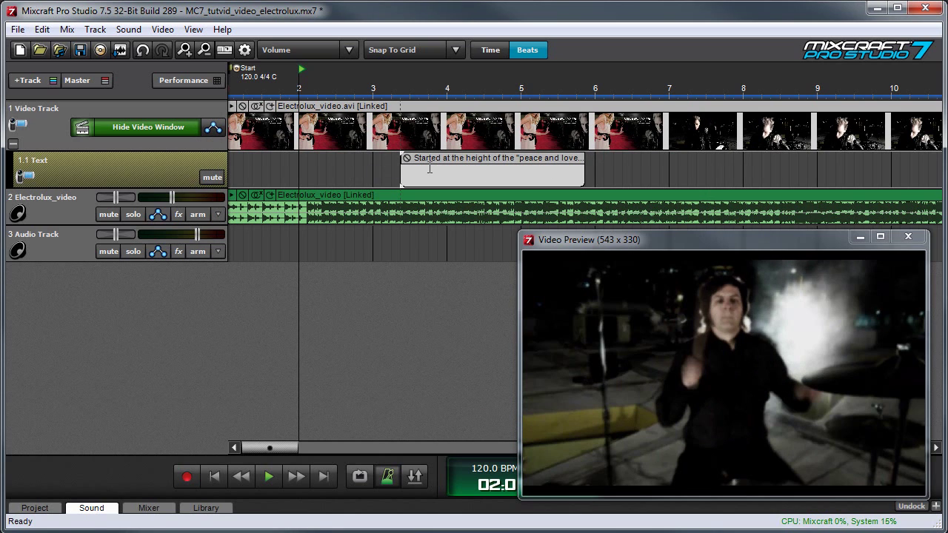
Step: Preview the scrolling text playing from the start of its clip
{"action": "left_click", "coordinate": [398, 89]}
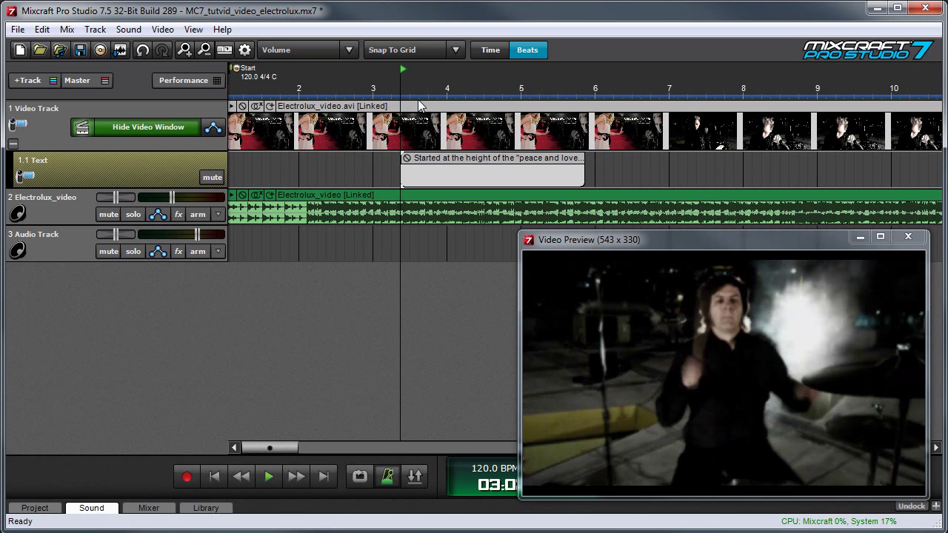
{"action": "key", "text": "space"}
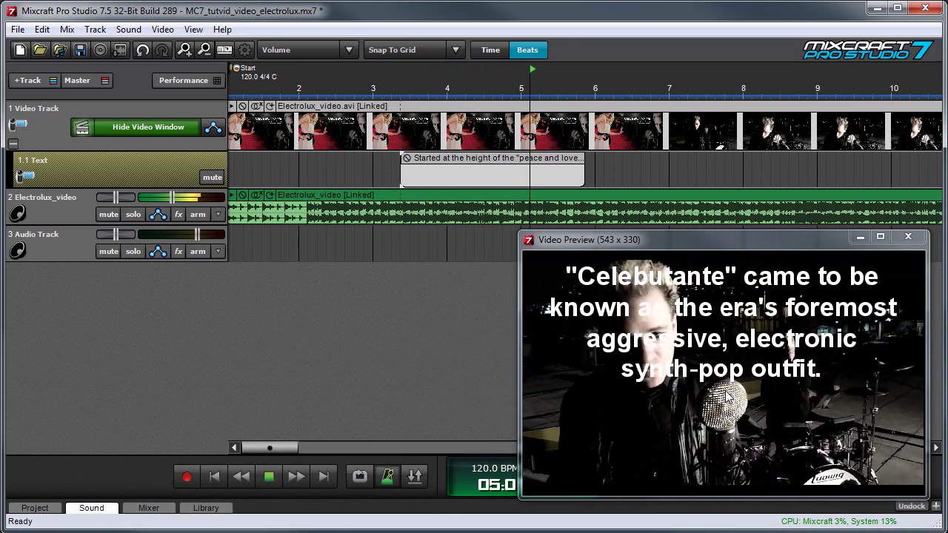
{"action": "key", "text": "space"}
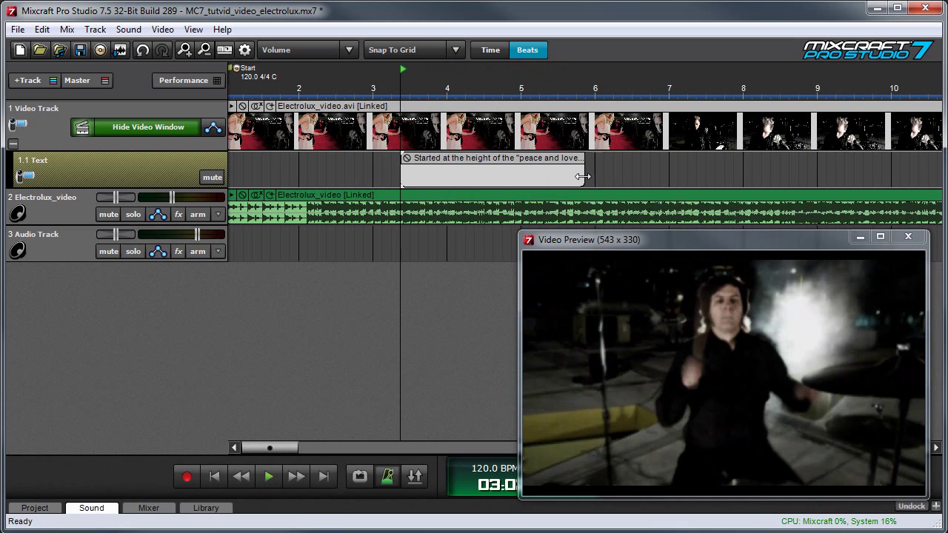
Step: Extend the text clip to about bar 9.5 and preview the full scroll
{"action": "left_click_drag", "start_coordinate": [583, 176], "coordinate": [848, 183]}
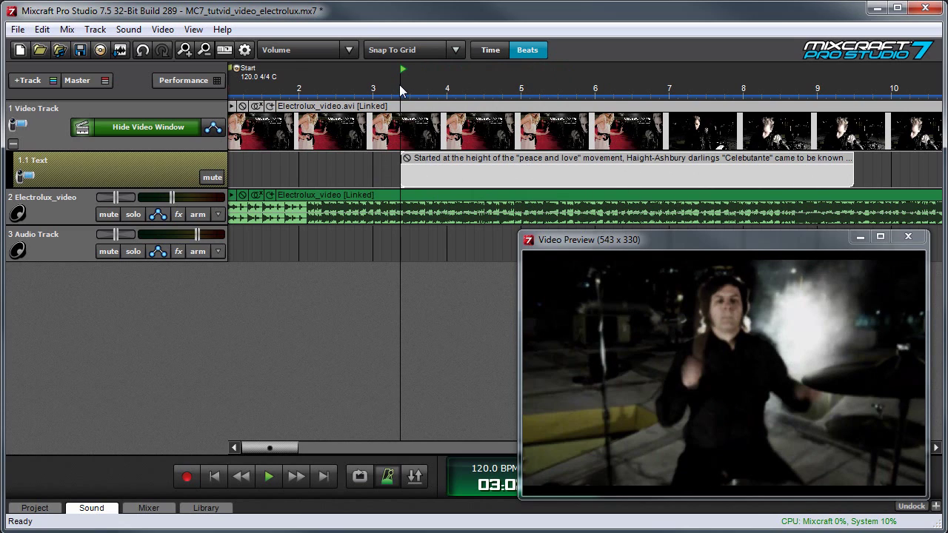
{"action": "key", "text": "space"}
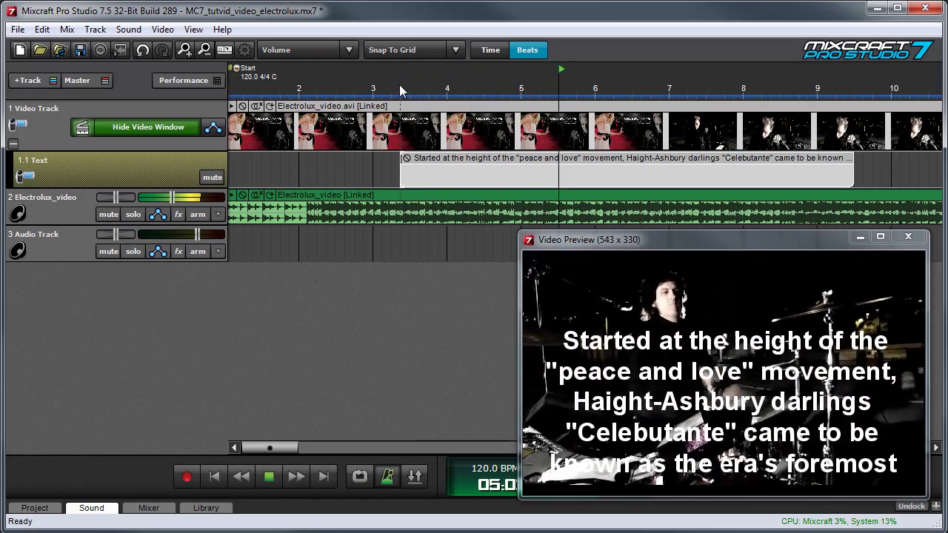
{"action": "key", "text": "space"}
Step: Give the scrolling text a large drop shadow
{"action": "double_click", "coordinate": [477, 159]}
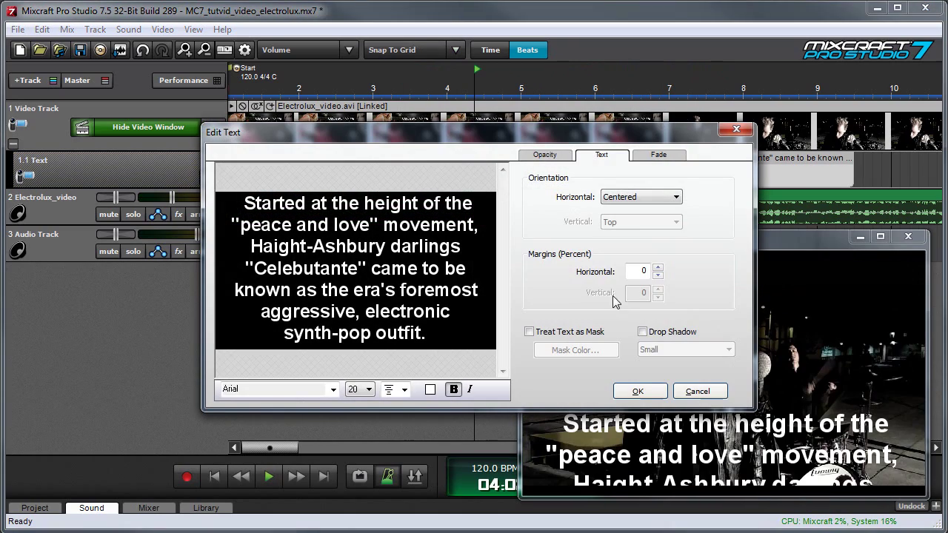
{"action": "left_click", "coordinate": [642, 333]}
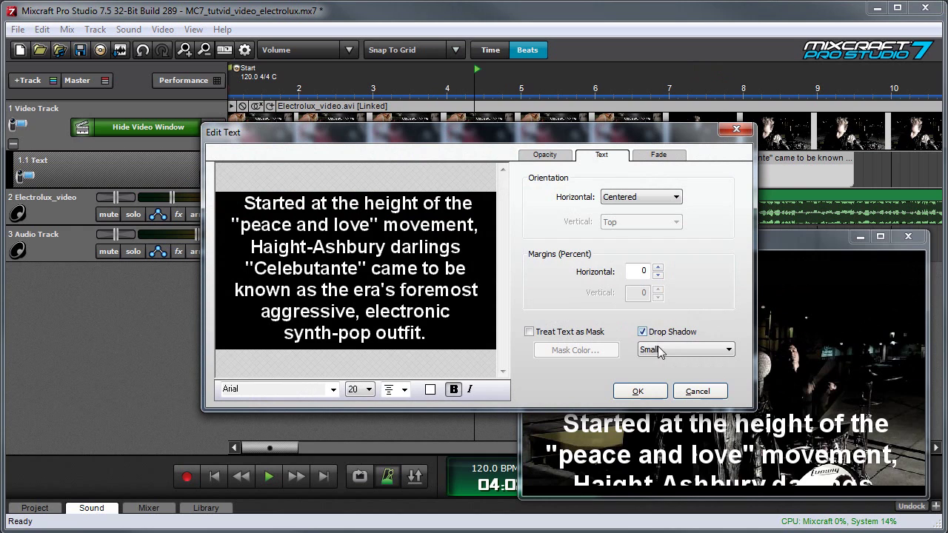
{"action": "left_click", "coordinate": [636, 392]}
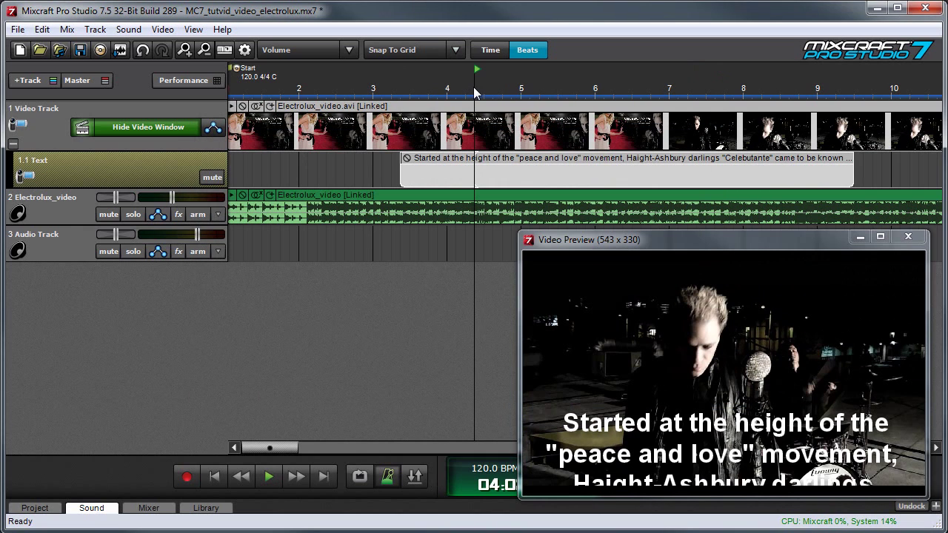
Step: Play the project and lower the Electrolux_video track's volume
{"action": "key", "text": "space"}
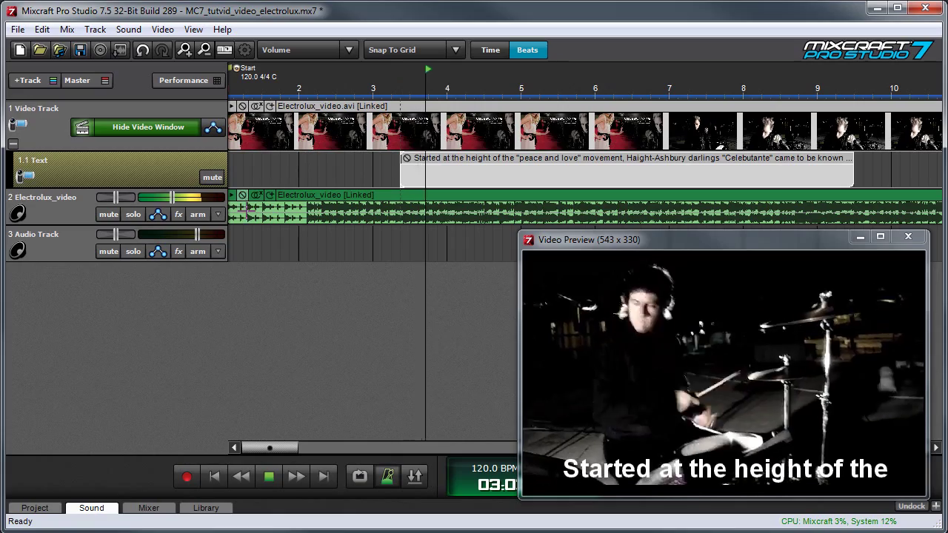
{"action": "mouse_move", "coordinate": [174, 197]}
{"action": "left_click_drag", "start_coordinate": [173, 197], "coordinate": [153, 199]}
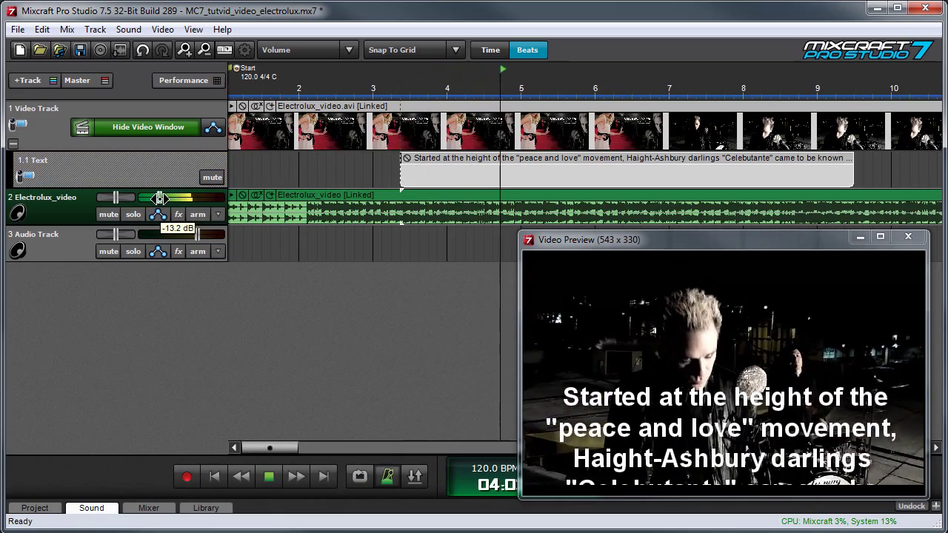